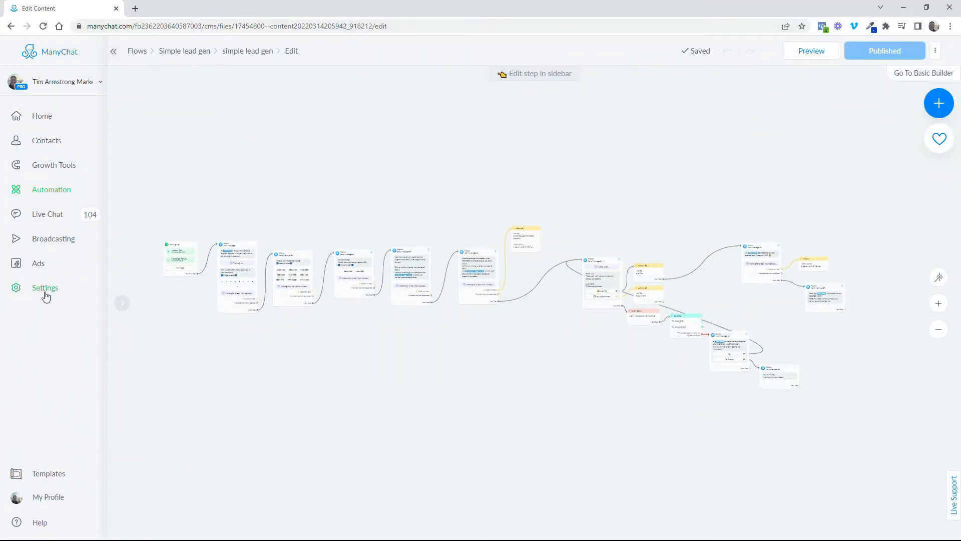
# Open the integrations settings and disconnect the currently linked Google Sheets account.
pyautogui.click(44, 292)
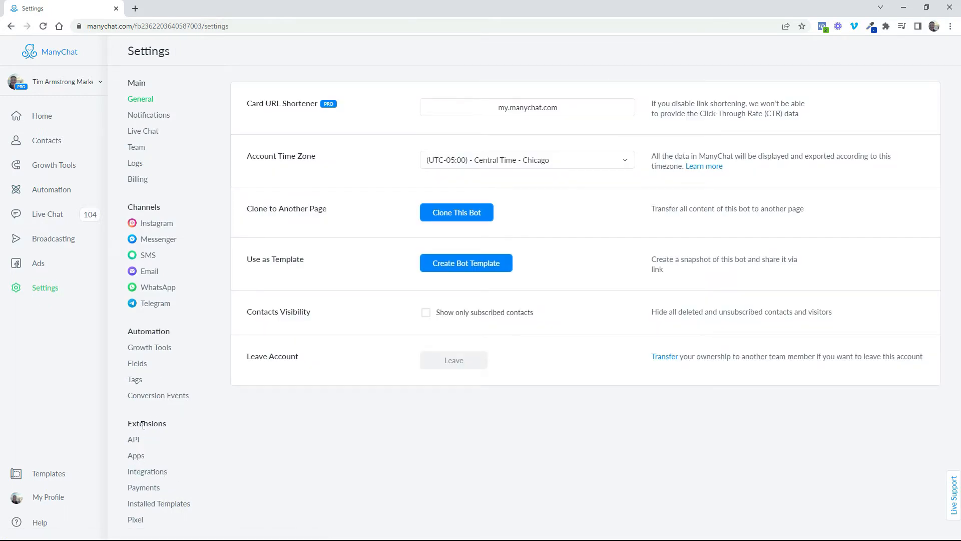
pyautogui.click(148, 473)
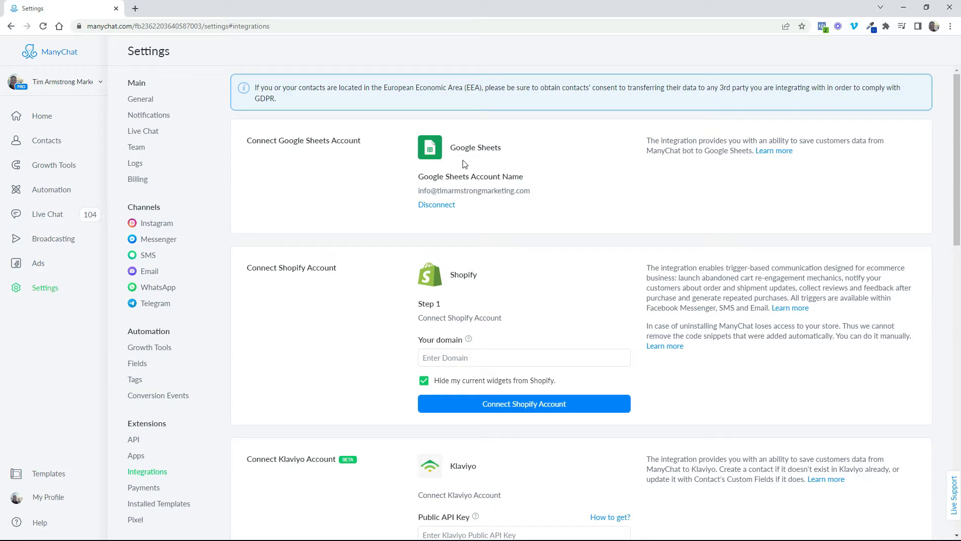
pyautogui.click(437, 205)
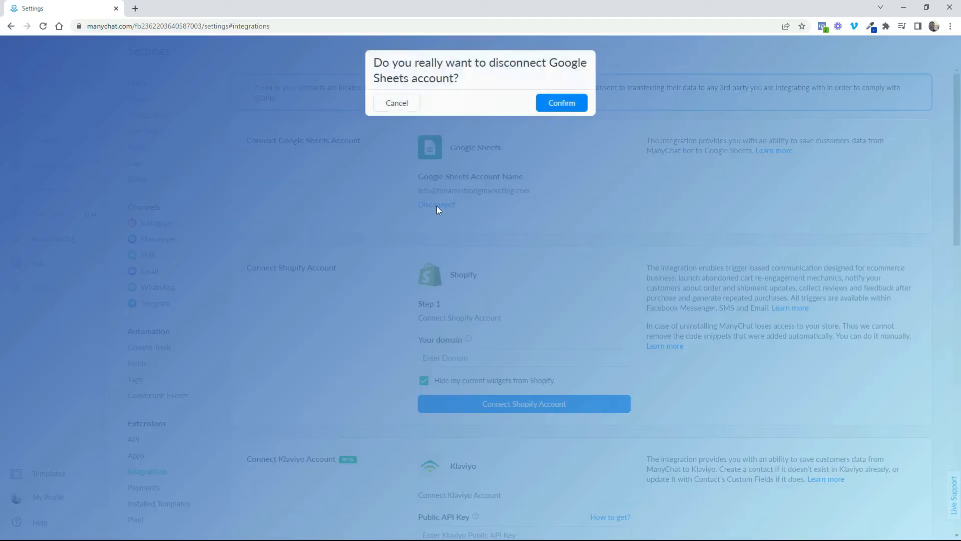
pyautogui.click(555, 106)
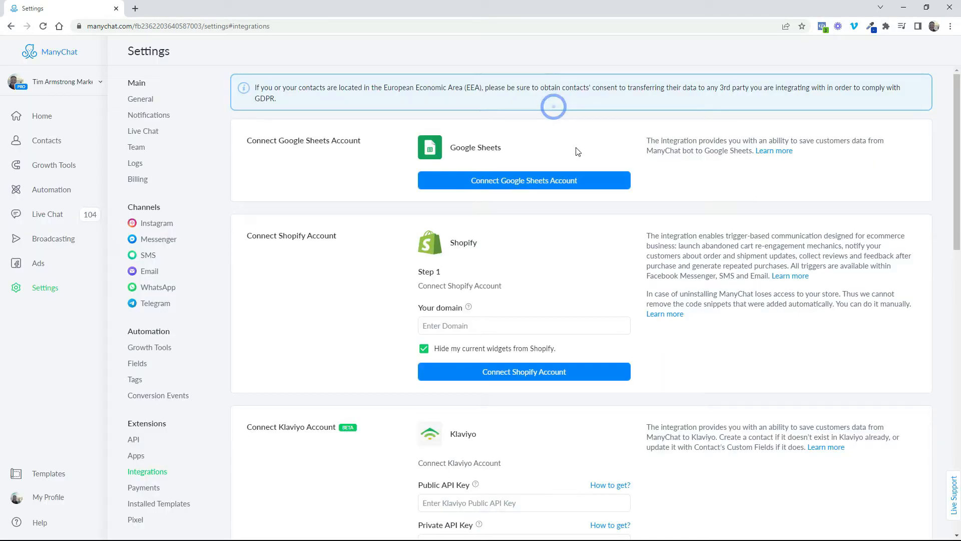
# Connect Google Sheets to ManyChat again by choosing the business Google account and allowing access.
pyautogui.click(515, 187)
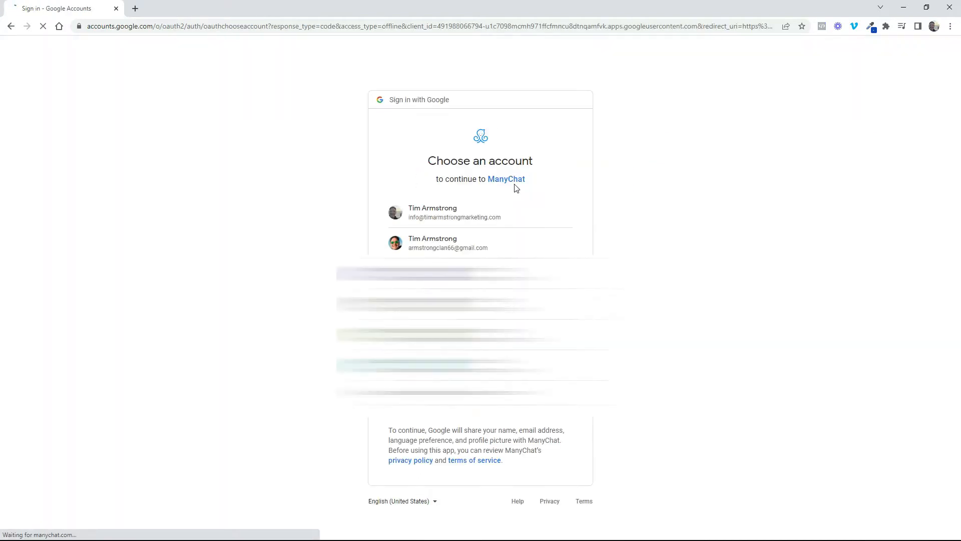
pyautogui.click(435, 214)
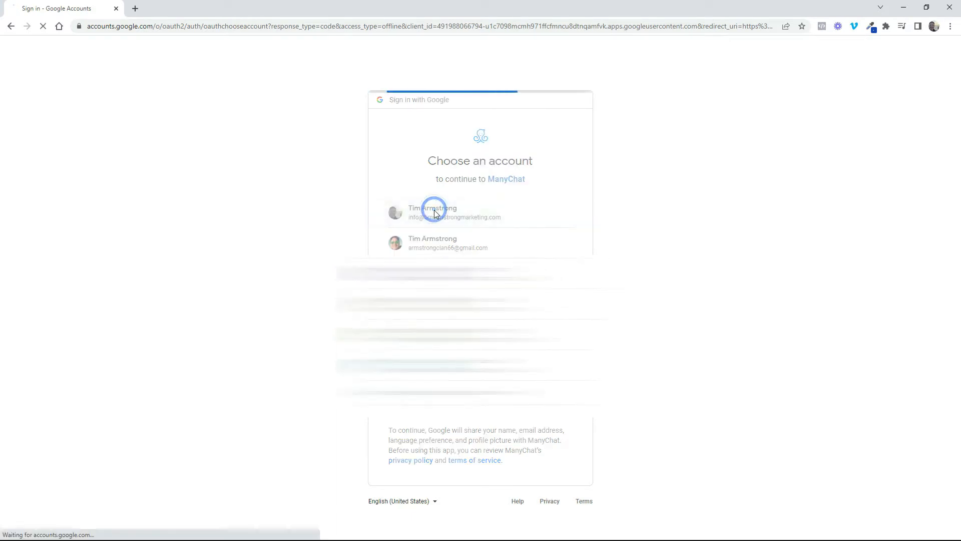
pyautogui.click(530, 431)
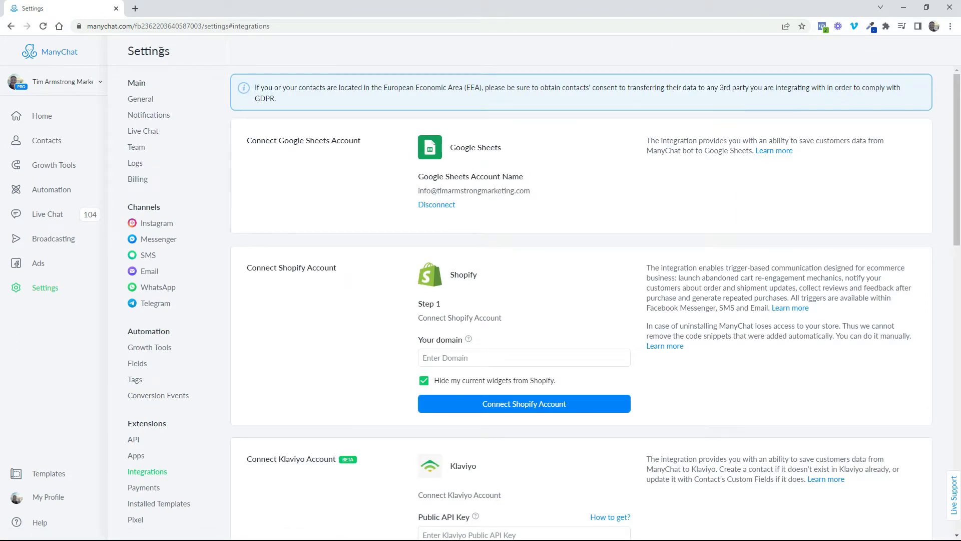
# Open Google Sheets in a new browser tab and create a blank spreadsheet.
pyautogui.click(137, 10)
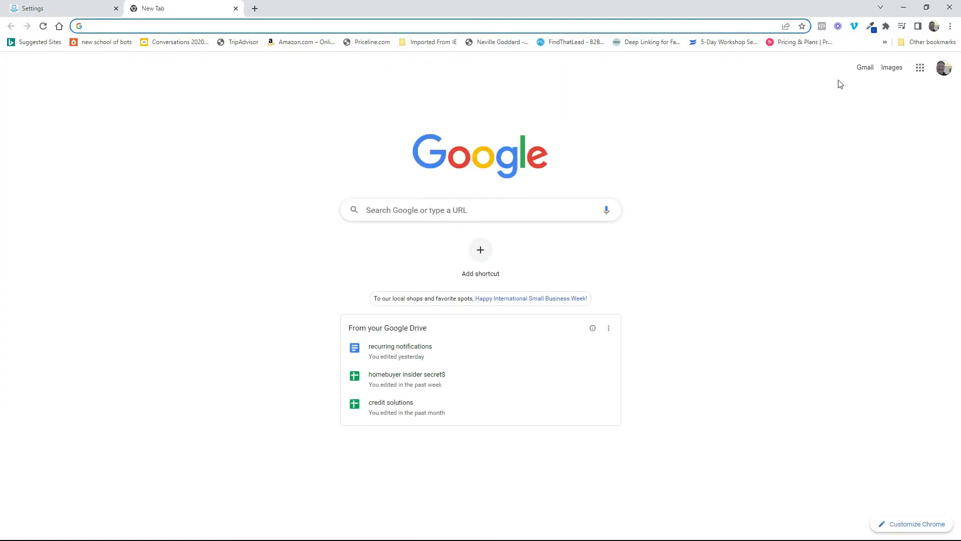
pyautogui.click(920, 67)
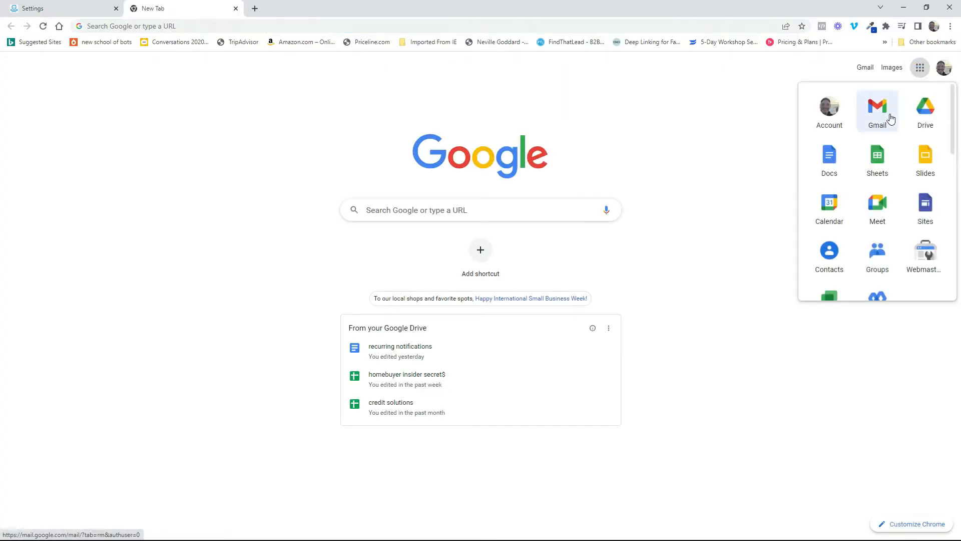
pyautogui.click(881, 159)
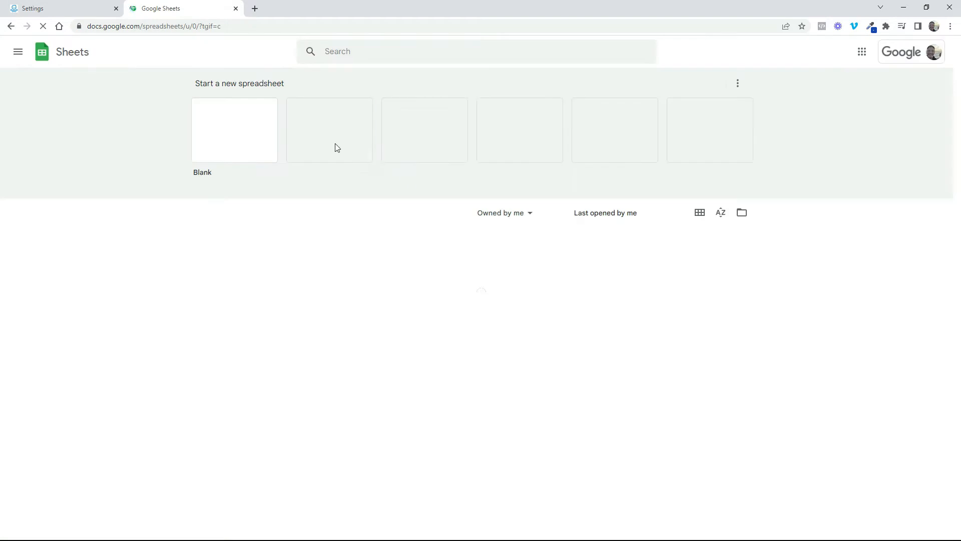
pyautogui.click(233, 139)
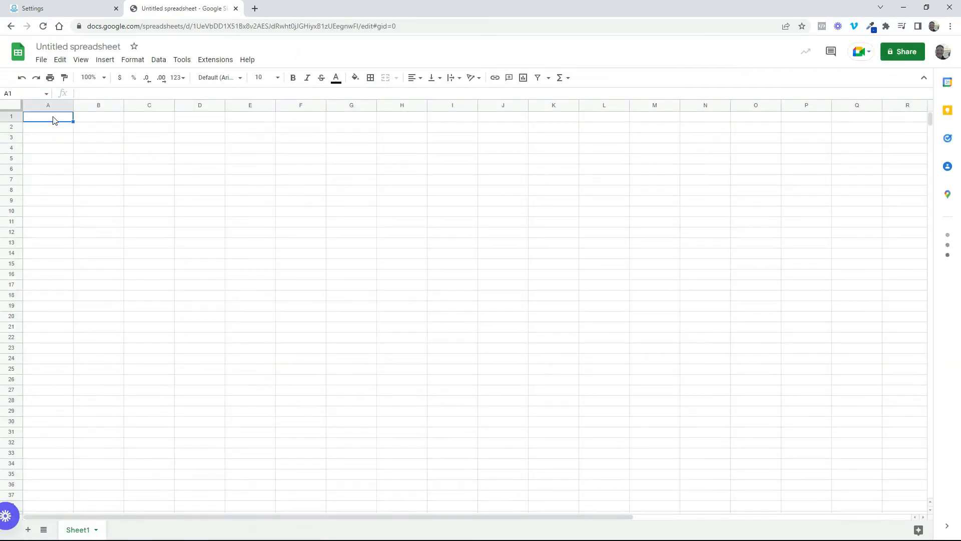
# Enter the column headers User ID, Date opted in, First, Last, phone and email in cells A1 to F1.
pyautogui.click(49, 121)
pyautogui.write('User ID')
pyautogui.press('Tab')
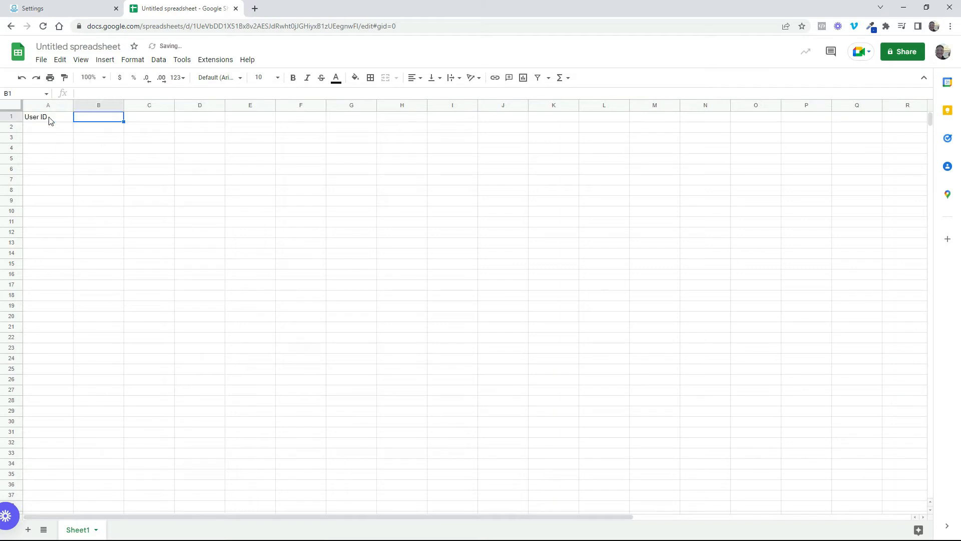
pyautogui.write('Date opted in')
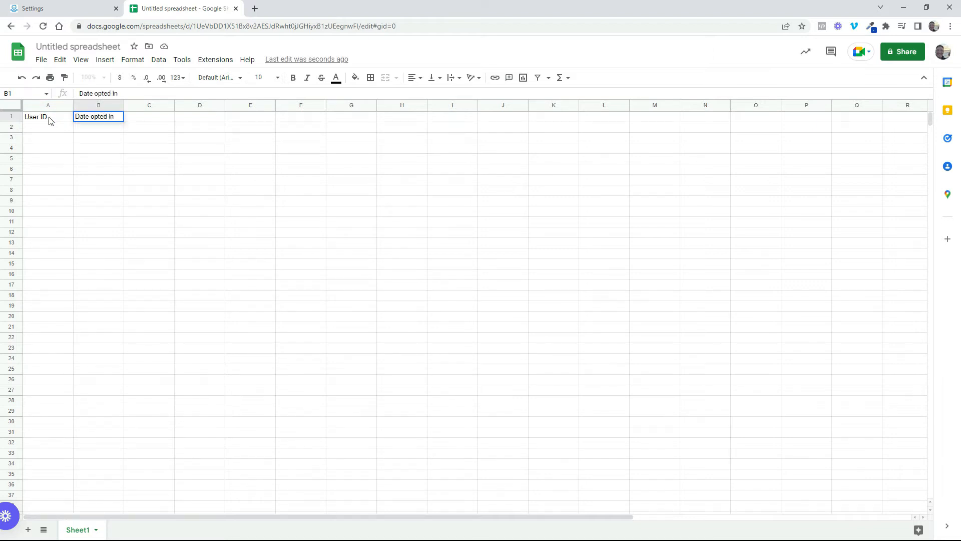
pyautogui.press('Tab')
pyautogui.write('First')
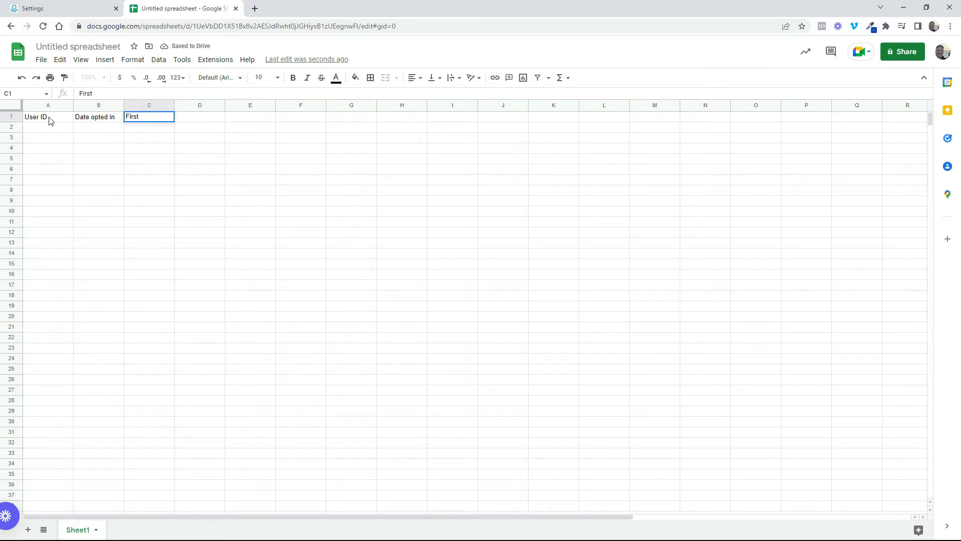
pyautogui.press('Tab')
pyautogui.write('L')
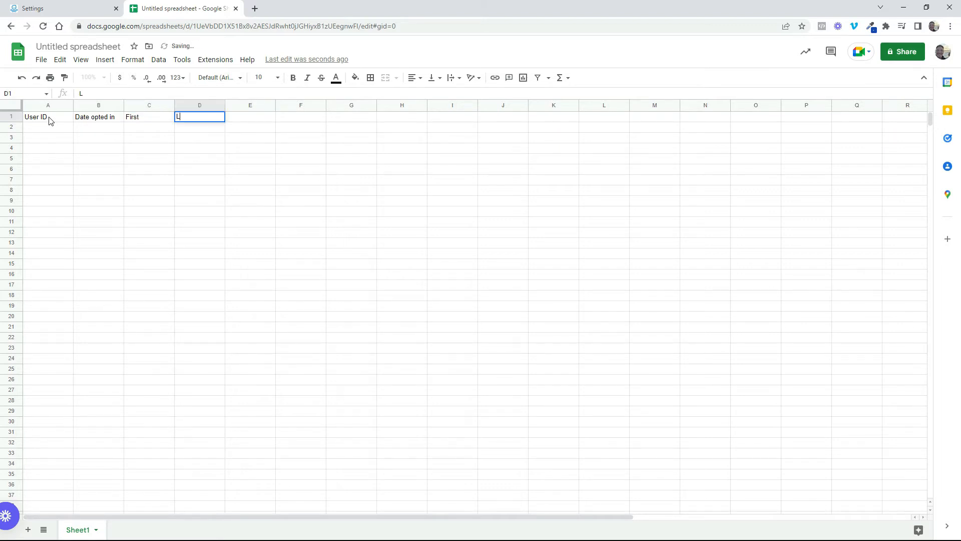
pyautogui.press('Tab')
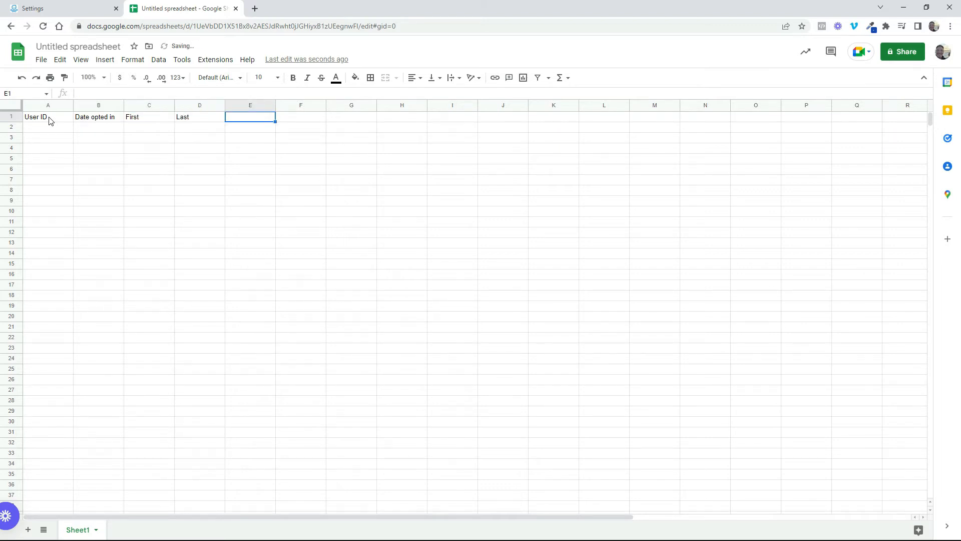
pyautogui.write('phone')
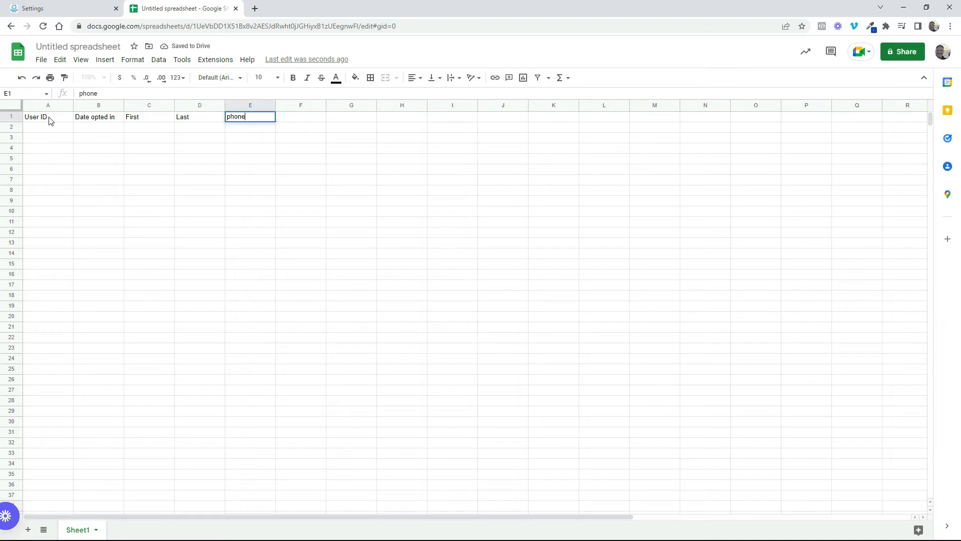
pyautogui.press('Tab')
pyautogui.write('email')
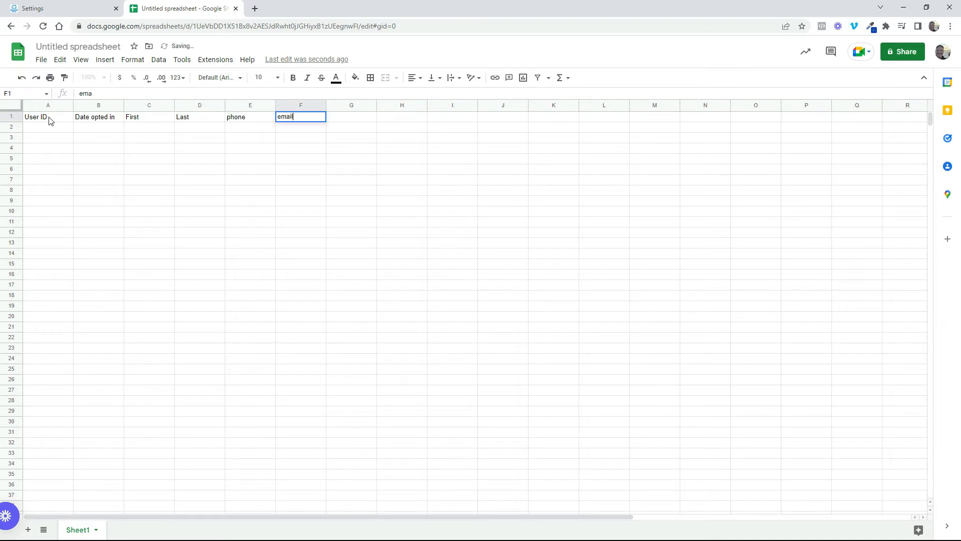
pyautogui.click(267, 225)
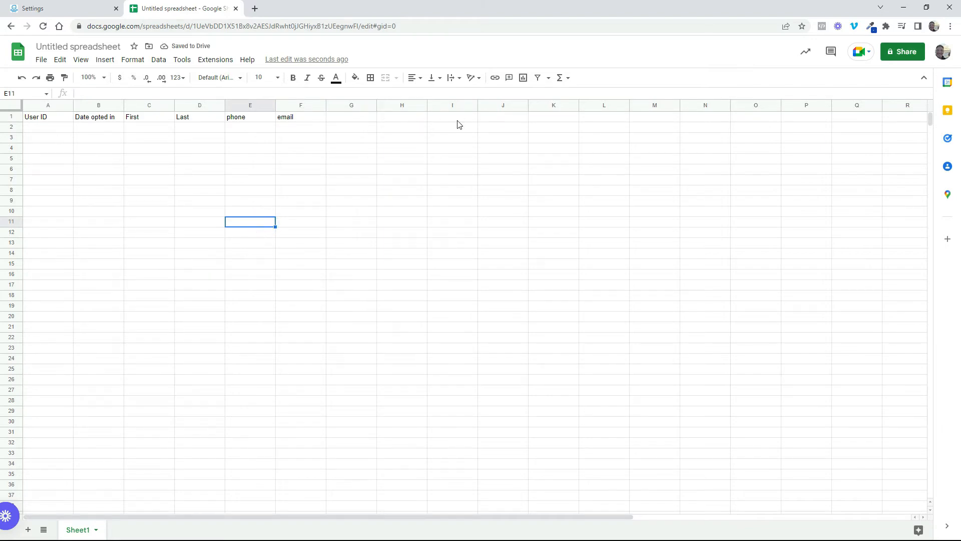
# Switch back to ManyChat and open the simple lead gen flow from the Simple lead gen folder with its statistics sidebar collapsed.
pyautogui.click(66, 9)
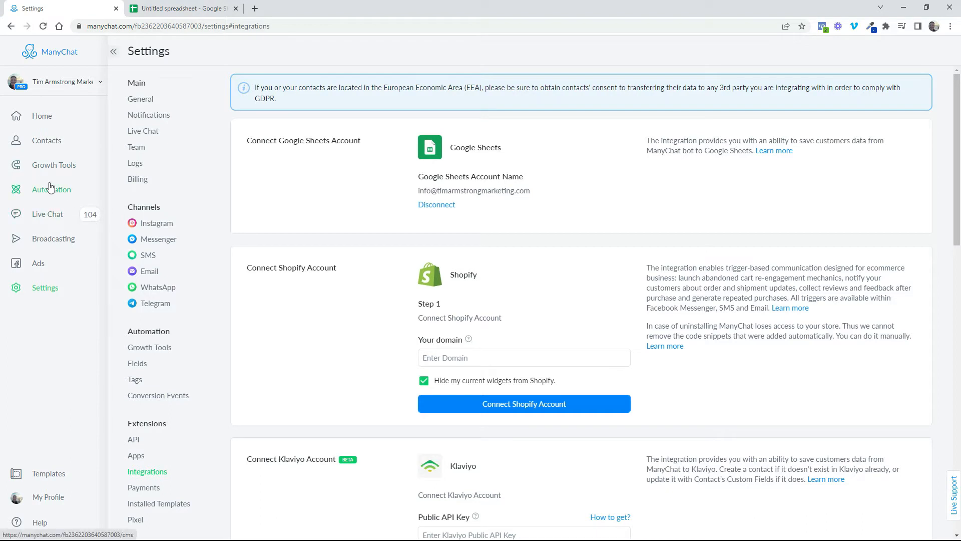
pyautogui.click(49, 188)
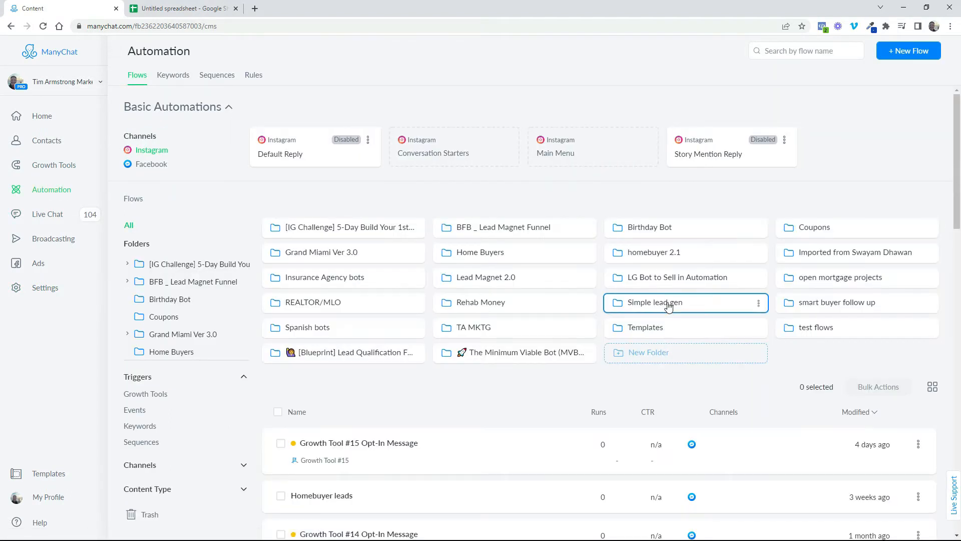
pyautogui.click(669, 306)
pyautogui.click(415, 353)
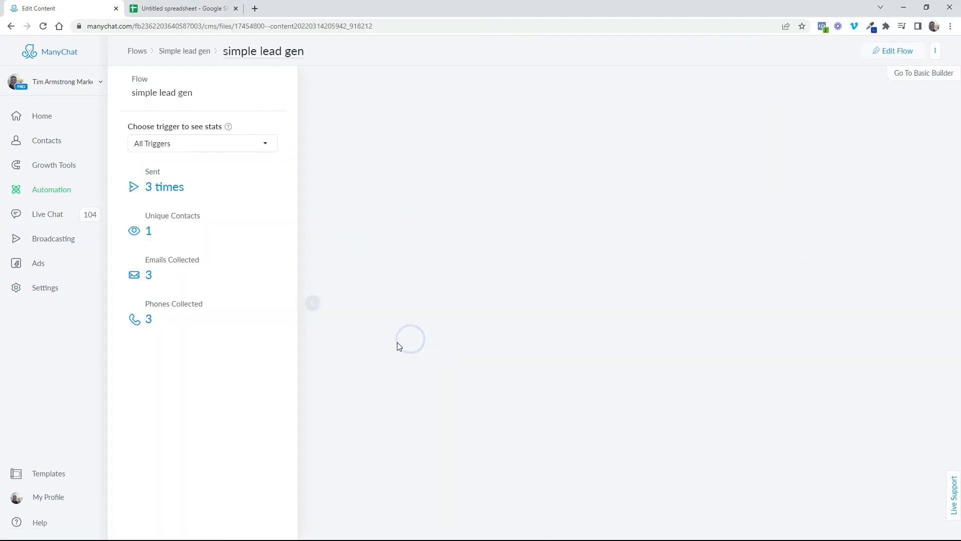
pyautogui.click(317, 301)
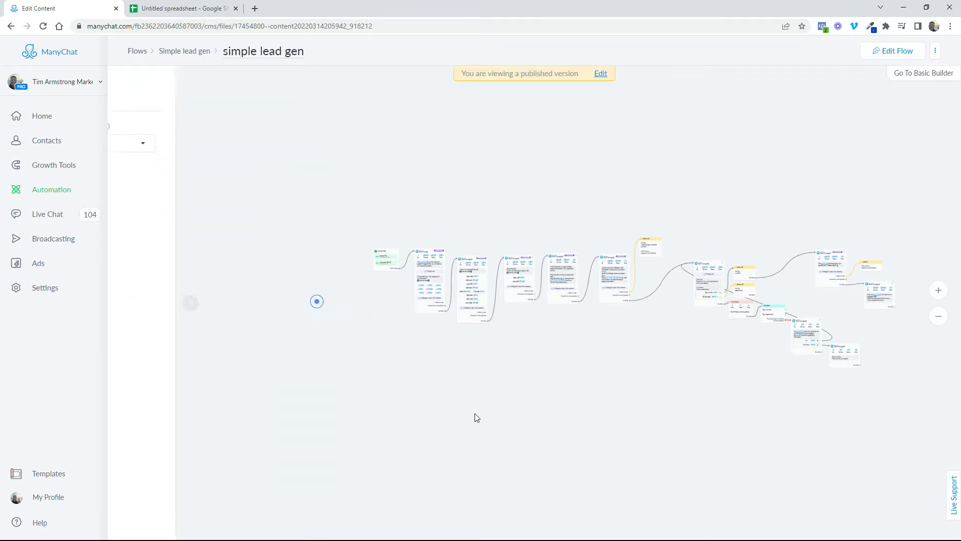
# Look over the published flow's first Send Message step and open the flow for editing.
pyautogui.moveTo(479, 410); pyautogui.dragTo(418, 412)
pyautogui.scroll(5, 378, 301)
pyautogui.scroll(-3, 300, 260)
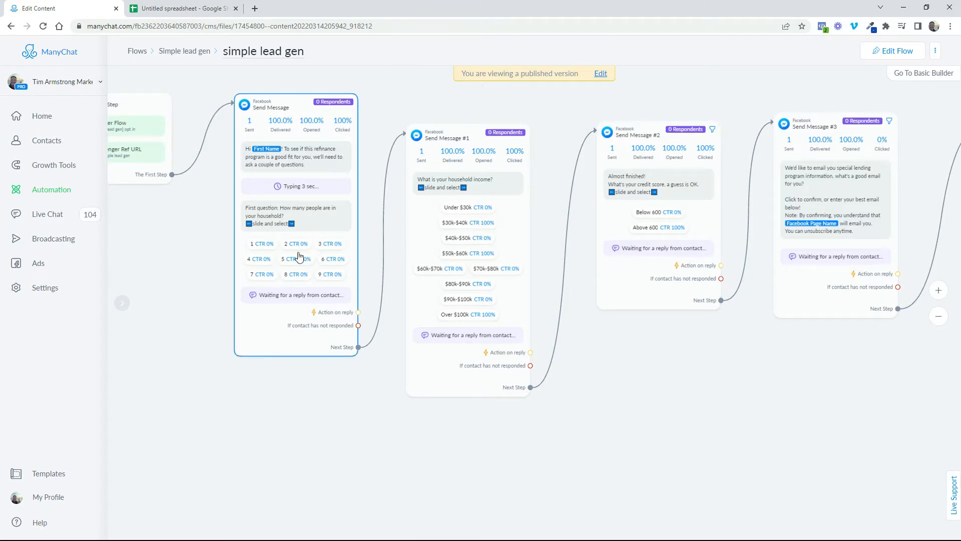
pyautogui.click(320, 220)
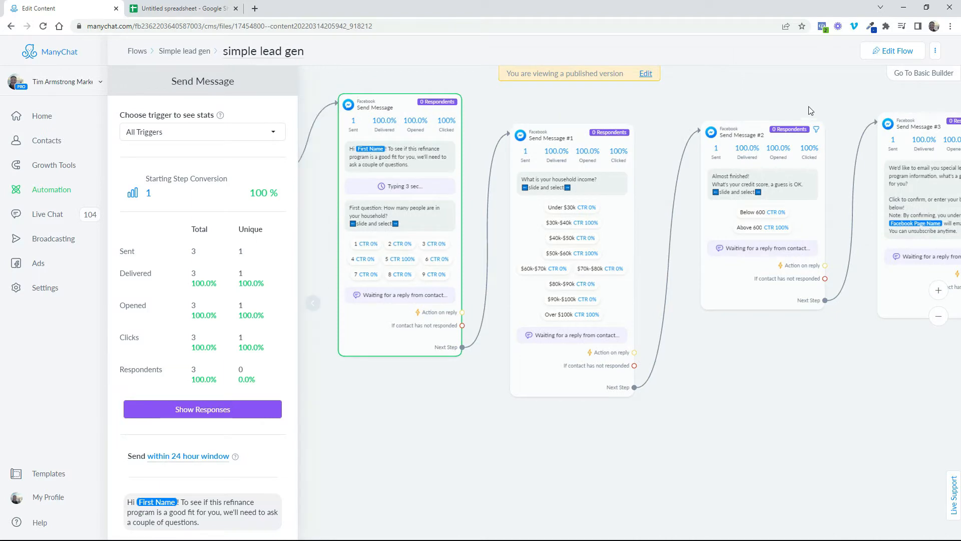
pyautogui.click(828, 91)
pyautogui.click(887, 51)
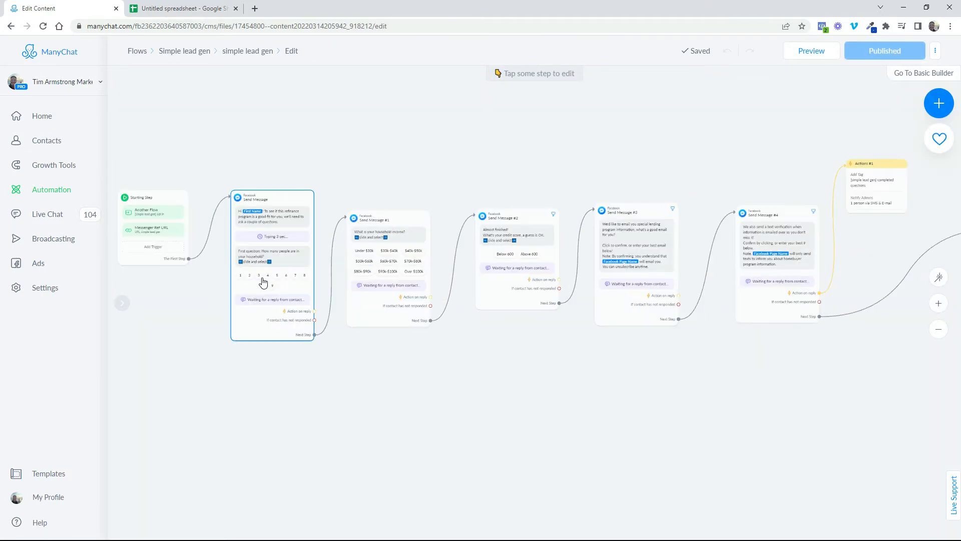
# Check the custom field saving the household-size answer and add the header # occupants in cell G1 of the Google Sheets spreadsheet.
pyautogui.click(263, 283)
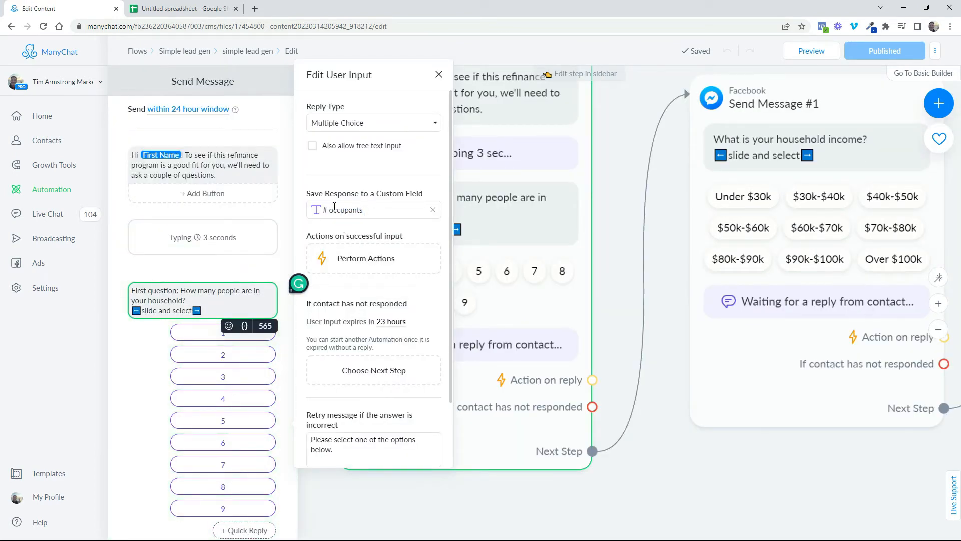
pyautogui.click(190, 9)
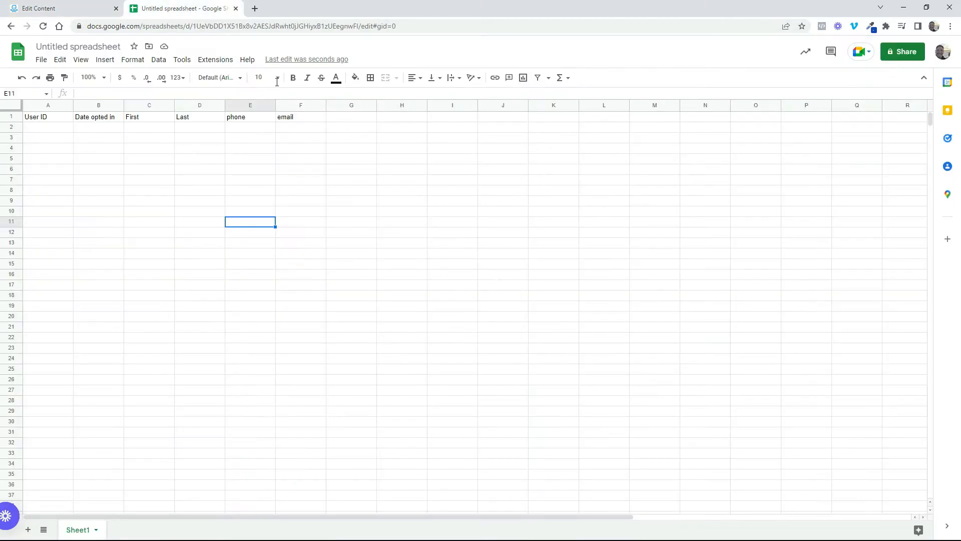
pyautogui.click(341, 120)
pyautogui.write('# occupants')
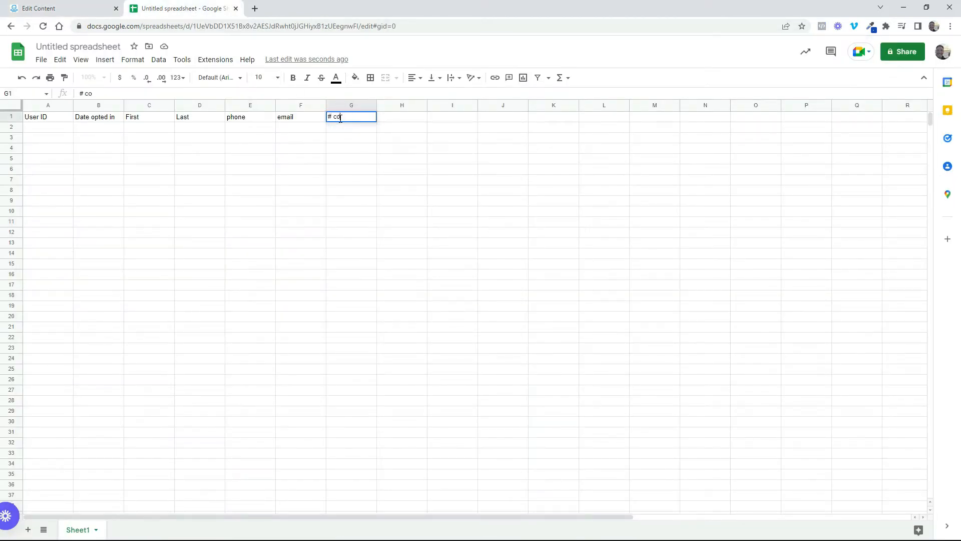
pyautogui.click(412, 117)
# Return to the ManyChat flow, close the reply settings and reconnect the first message's Next Step to Send Message #1.
pyautogui.click(100, 9)
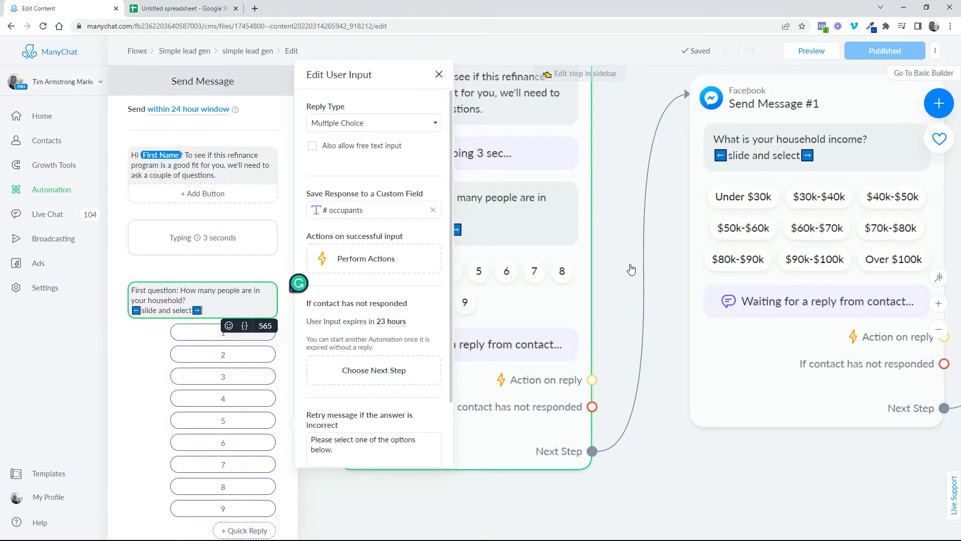
pyautogui.click(644, 243)
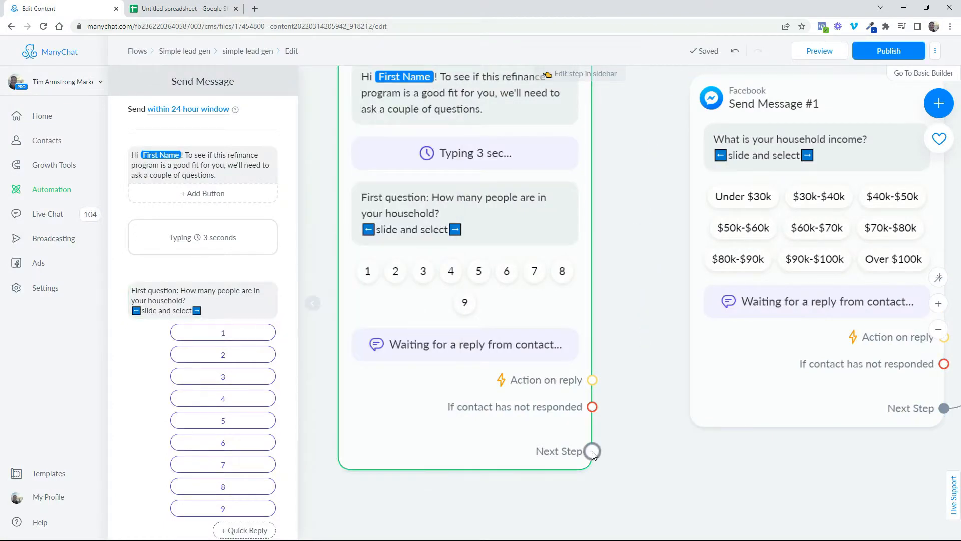
pyautogui.moveTo(593, 451); pyautogui.dragTo(689, 95)
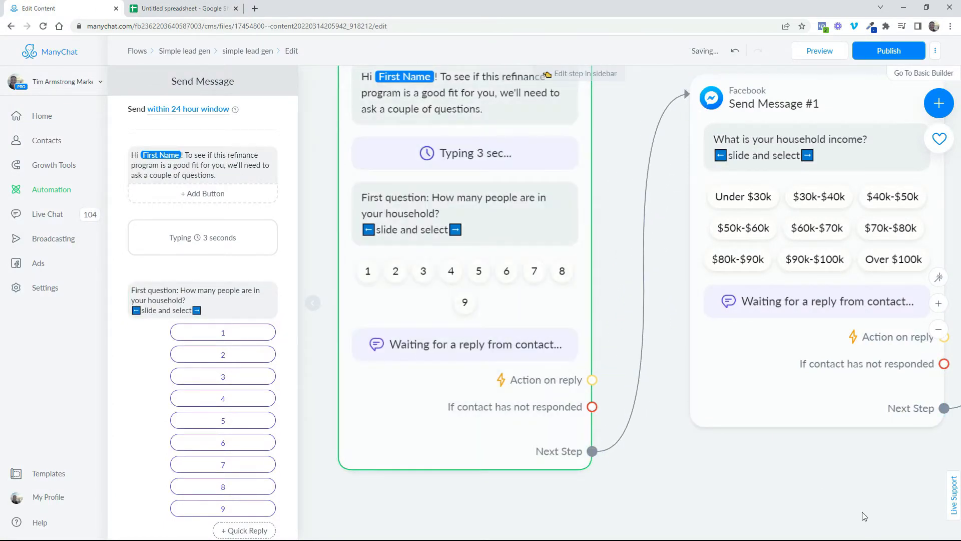
# Check the custom field saving the household-income answer in Send Message #1 and add the header income in cell H1 of the spreadsheet.
pyautogui.moveTo(857, 508); pyautogui.dragTo(509, 526)
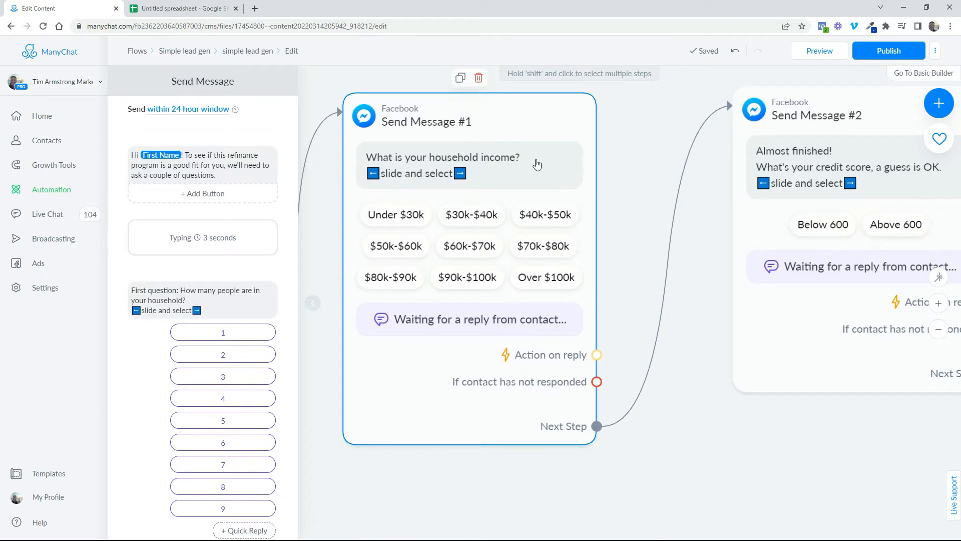
pyautogui.click(536, 164)
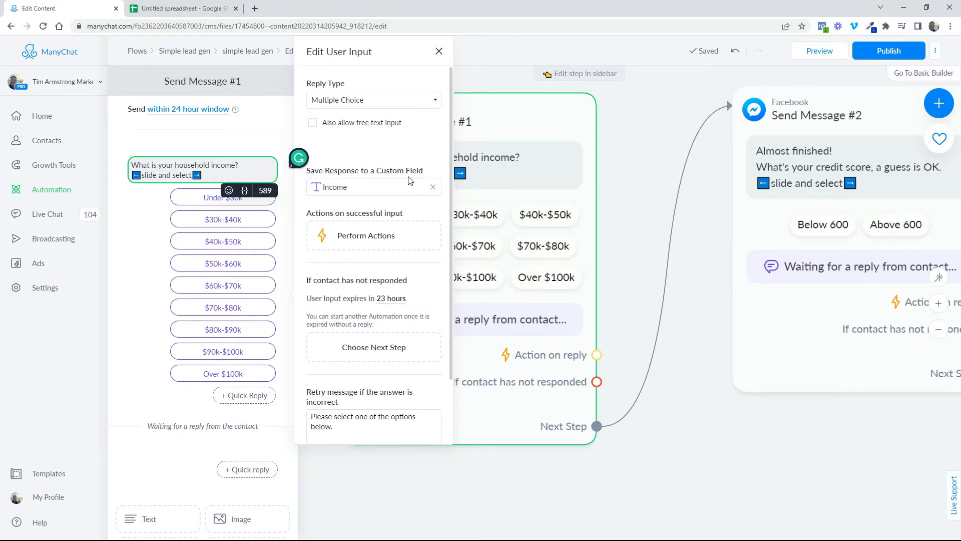
pyautogui.click(188, 12)
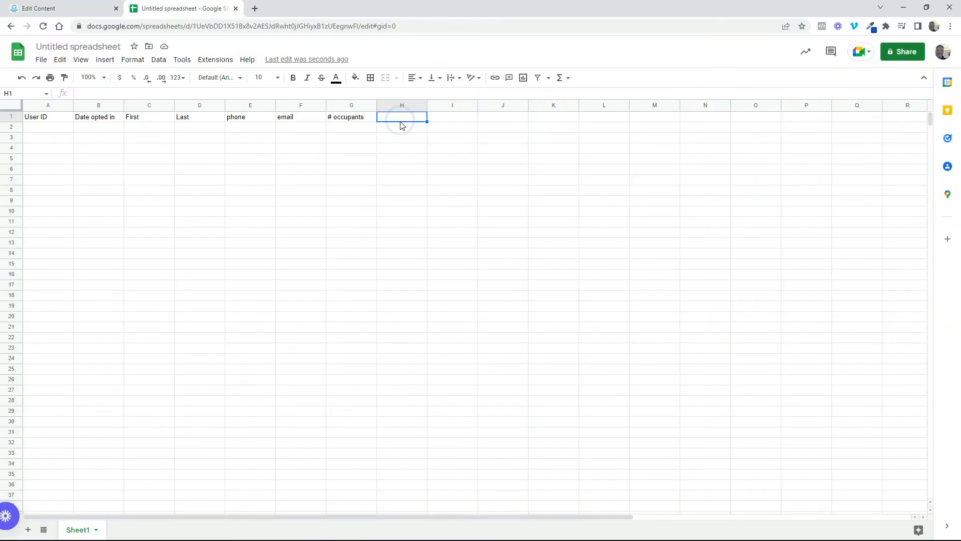
pyautogui.write('income')
pyautogui.click(444, 118)
# Check the custom field saving the credit-score answer in ManyChat's Send Message #2 and add the header credit in cell I1 of the spreadsheet.
pyautogui.click(74, 14)
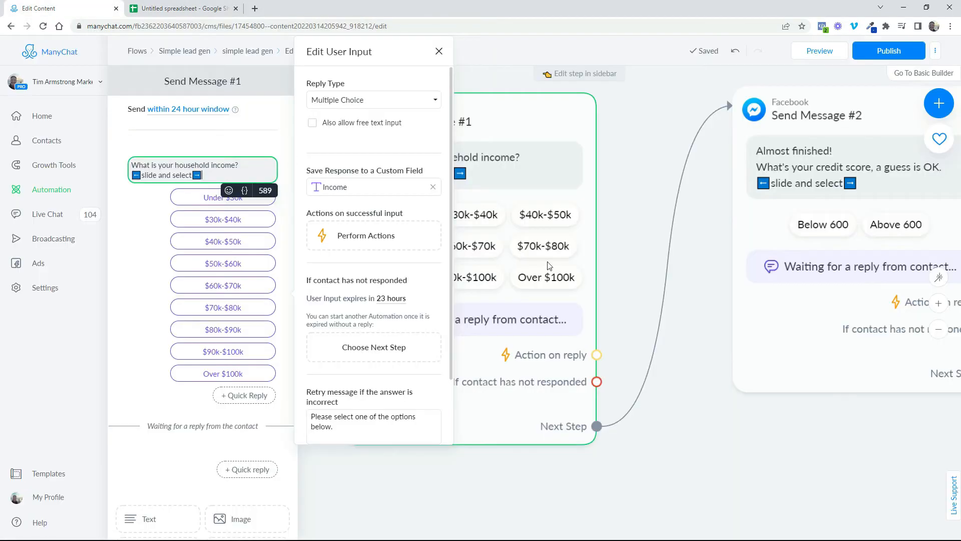
pyautogui.hscroll(4, 575, 468)
pyautogui.click(723, 212)
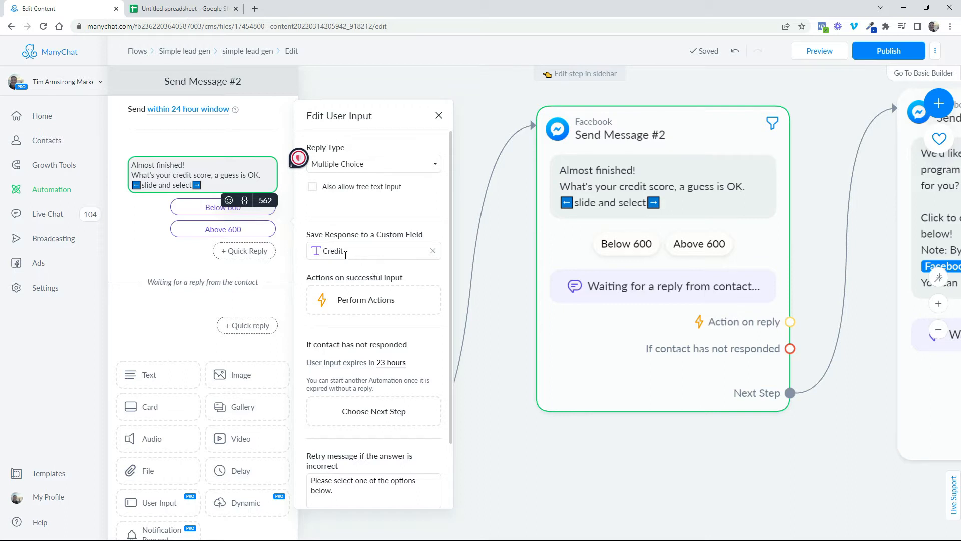
pyautogui.hotkey('ctrl', 'Tab')
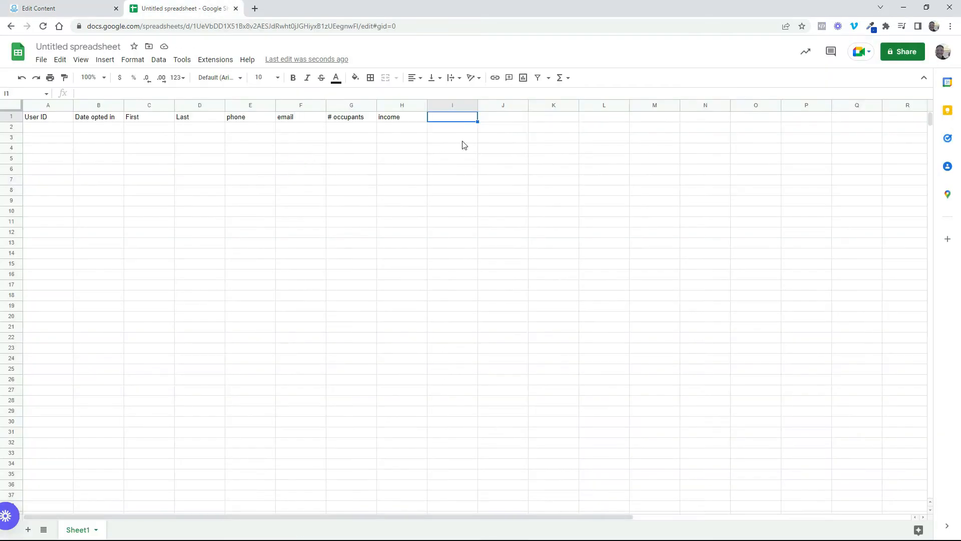
pyautogui.write('credit')
pyautogui.click(480, 150)
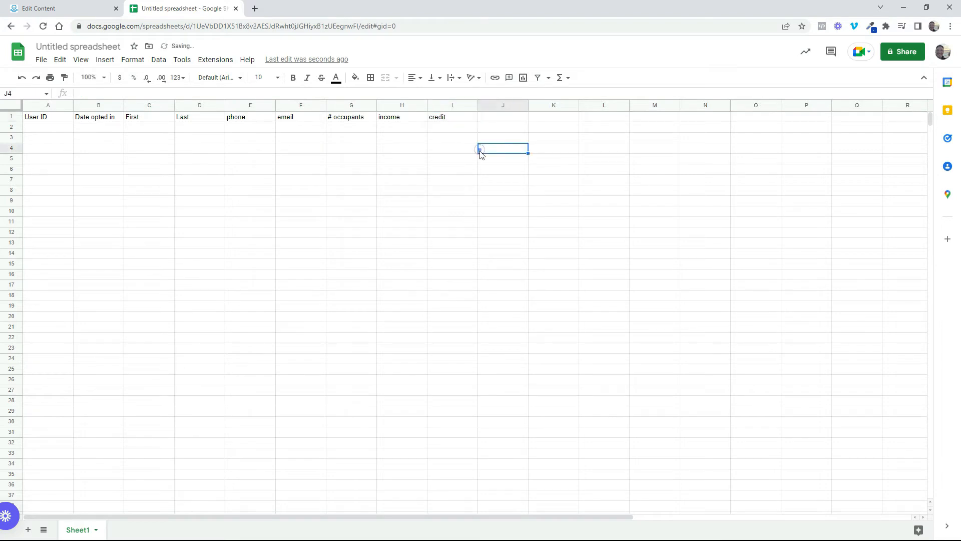
# Apply all borders to the header cells A1:I1.
pyautogui.moveTo(43, 121); pyautogui.dragTo(451, 118)
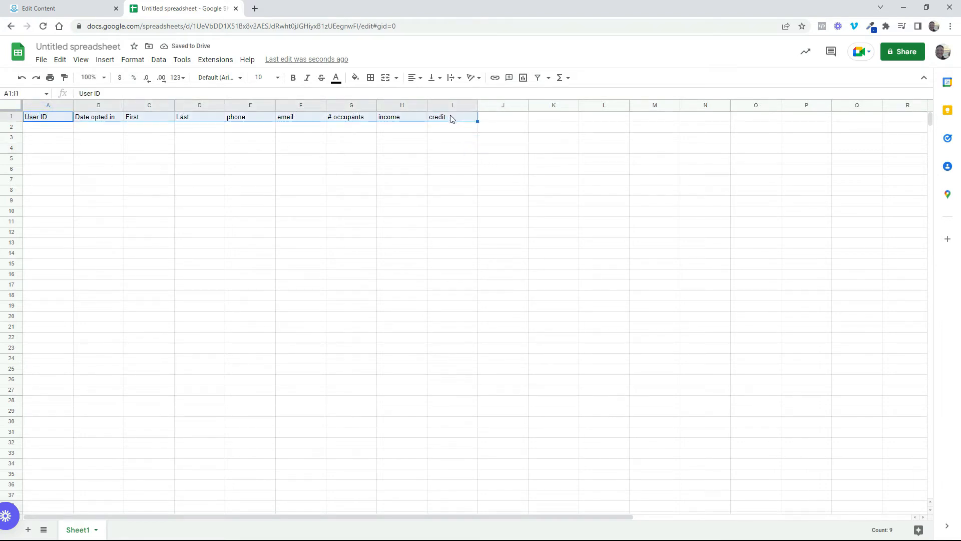
pyautogui.click(370, 78)
pyautogui.click(375, 98)
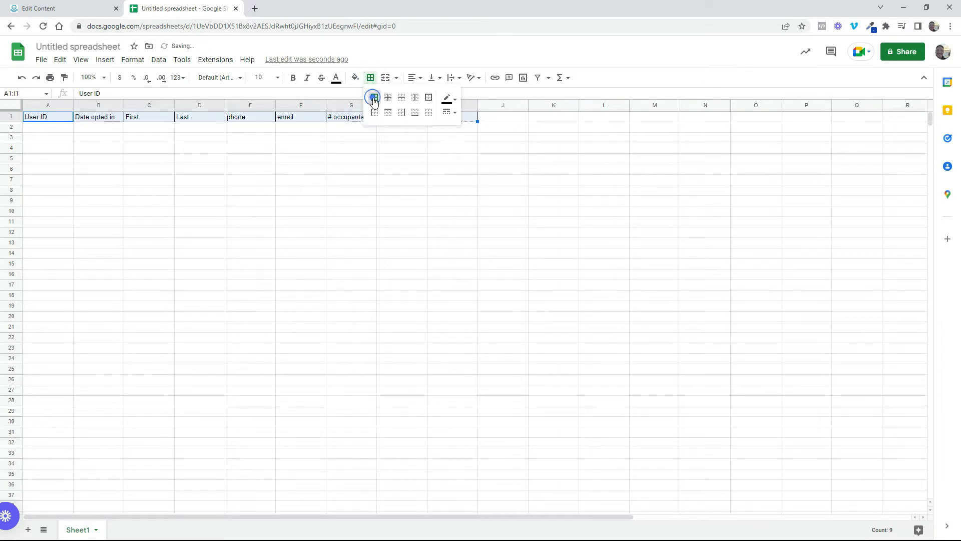
# Freeze the header row and check that it stays in place over the rows further down the sheet.
pyautogui.click(81, 60)
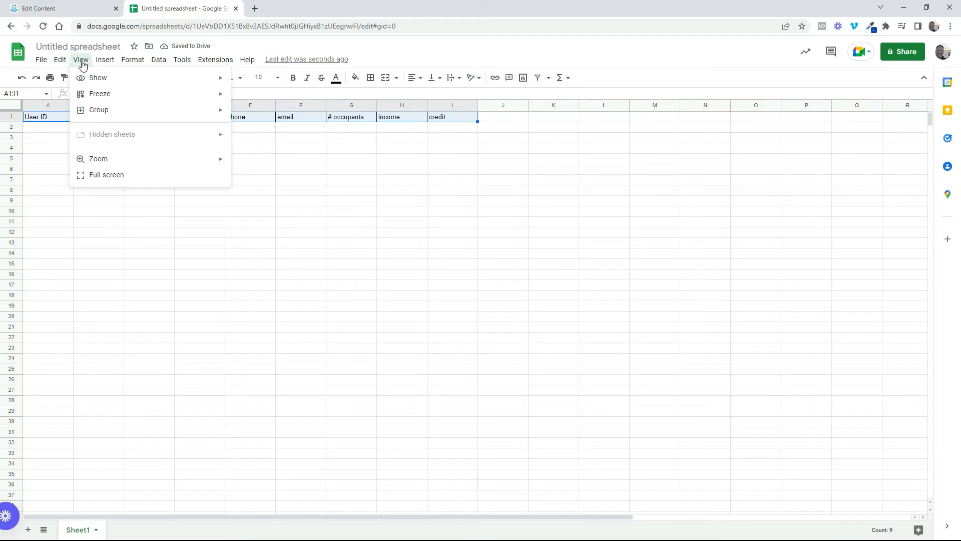
pyautogui.moveTo(101, 95)
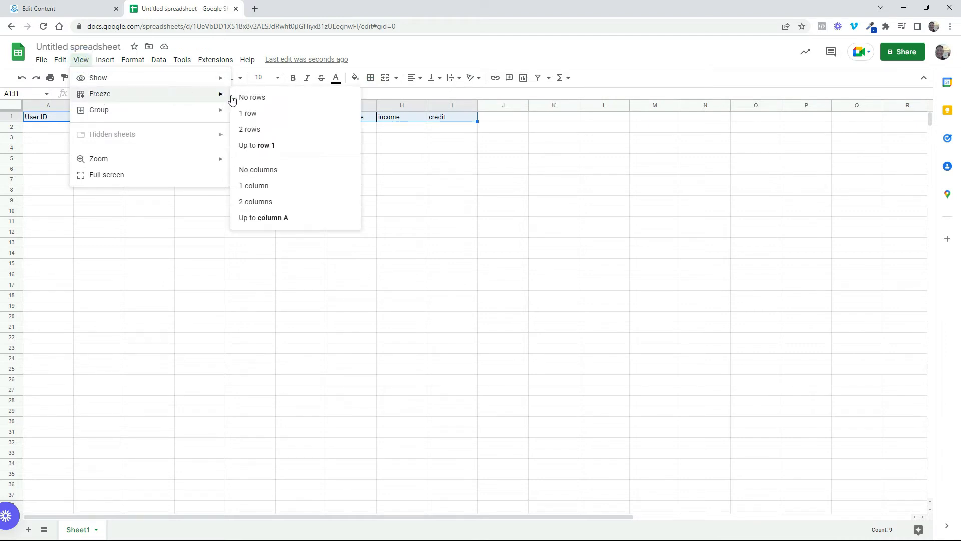
pyautogui.click(259, 114)
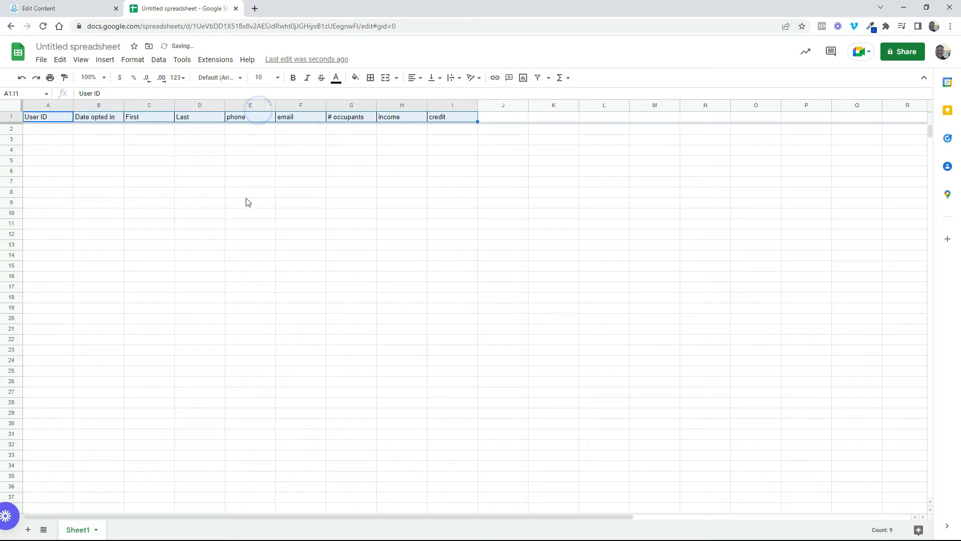
pyautogui.scroll(-8, 265, 207)
pyautogui.scroll(8, 266, 210)
pyautogui.scroll(-20, 92, 215)
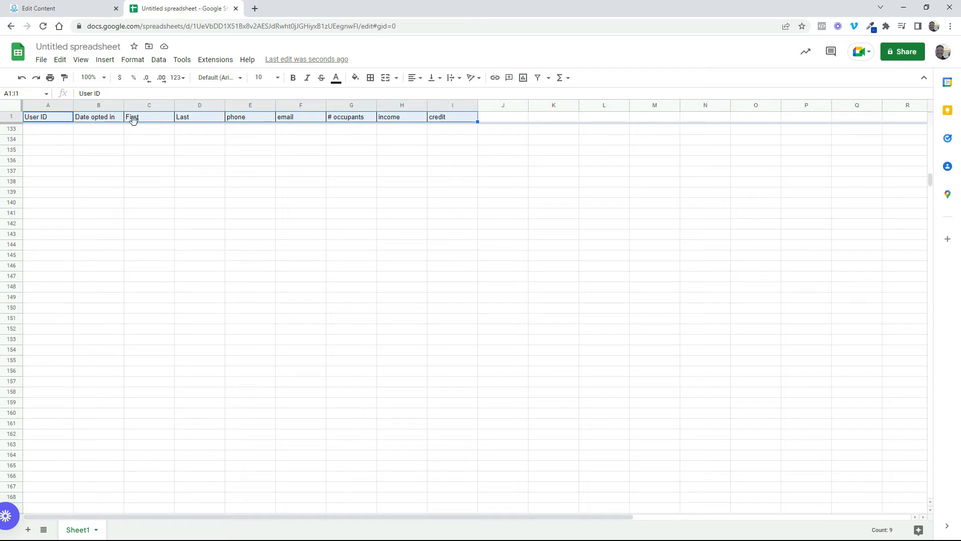
pyautogui.scroll(20, 317, 296)
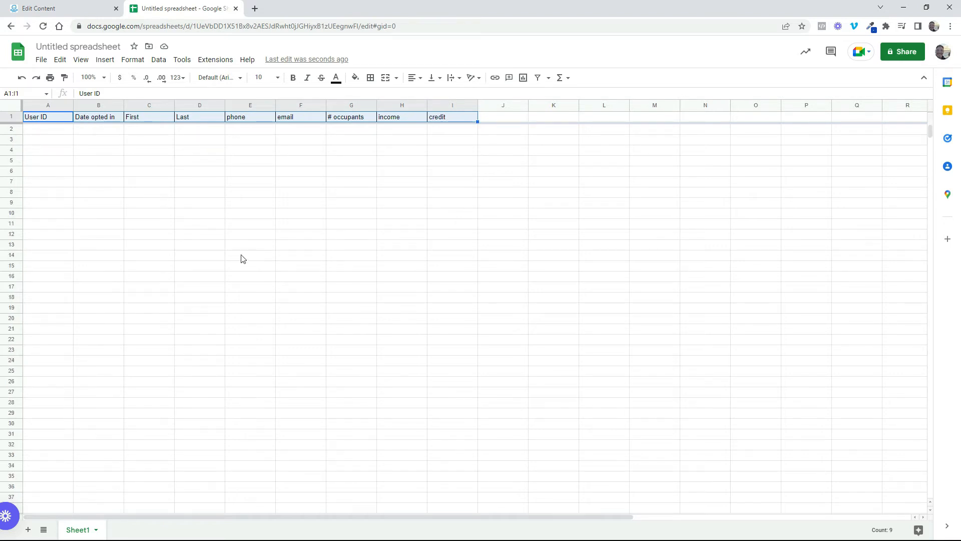
# Rename the spreadsheet as SAMPLE LEAD.
pyautogui.click(122, 47)
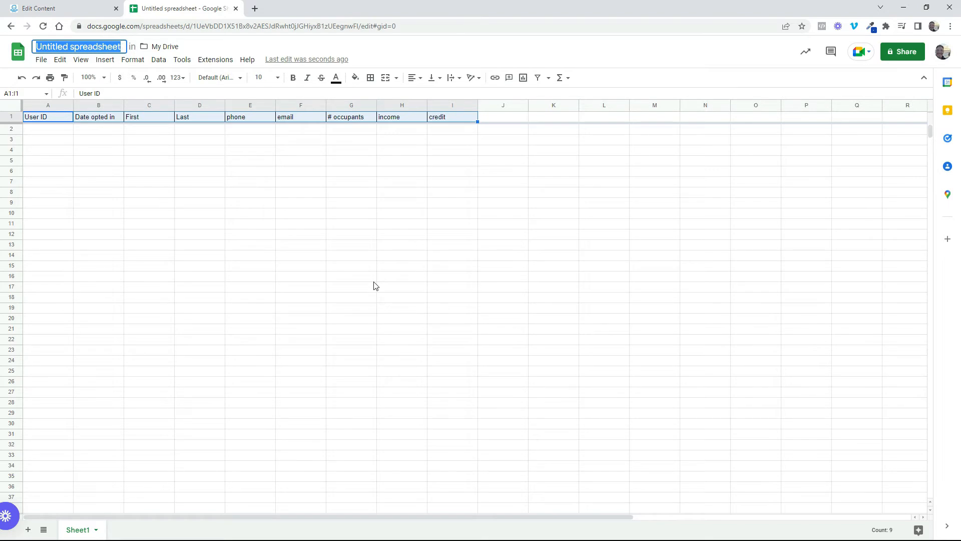
pyautogui.write('SAMPLE LEAD')
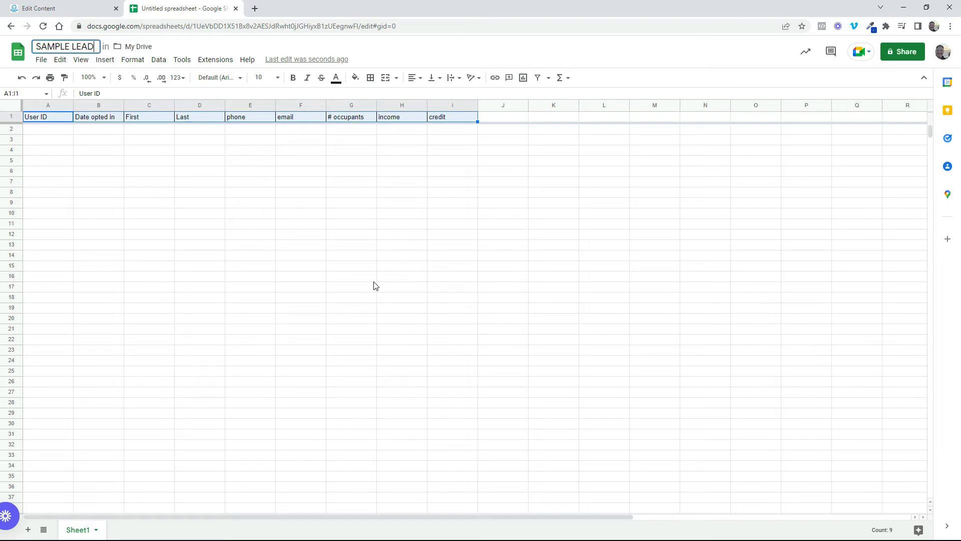
pyautogui.click(534, 54)
# Return to ManyChat, close the Send Message #2 reply settings and open the Actions #1 step attached to Send Message #4 for editing.
pyautogui.click(64, 9)
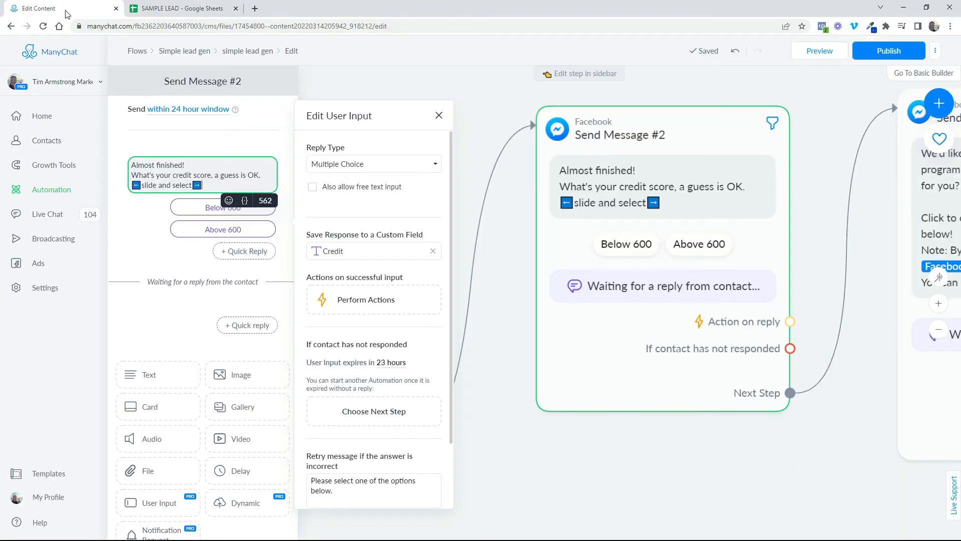
pyautogui.click(668, 476)
pyautogui.scroll(-4, 668, 478)
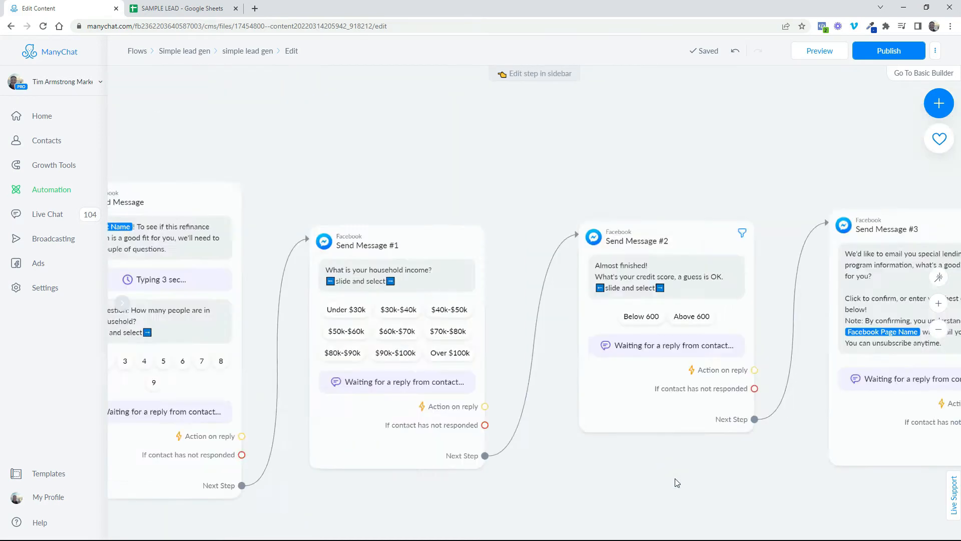
pyautogui.moveTo(691, 489); pyautogui.dragTo(585, 436)
pyautogui.moveTo(745, 191); pyautogui.dragTo(632, 205)
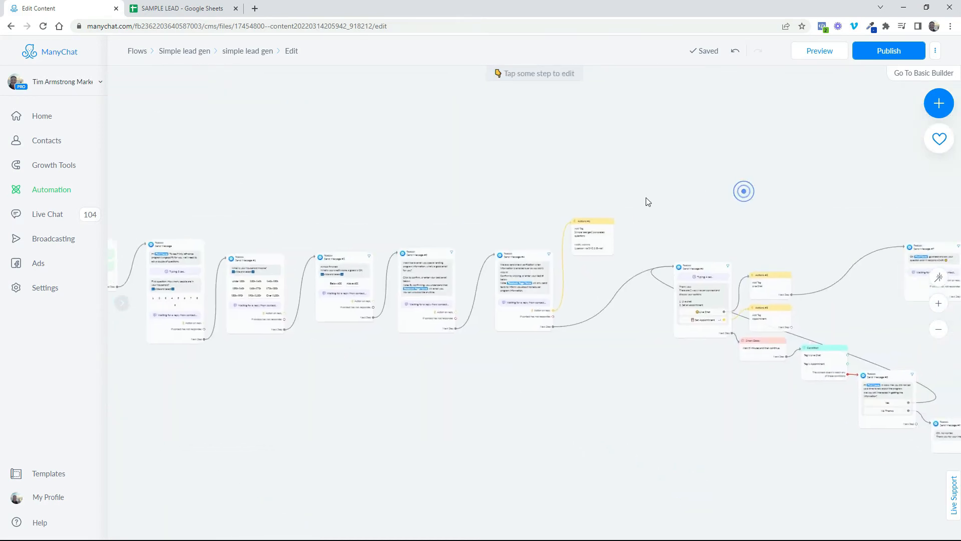
pyautogui.scroll(5, 598, 244)
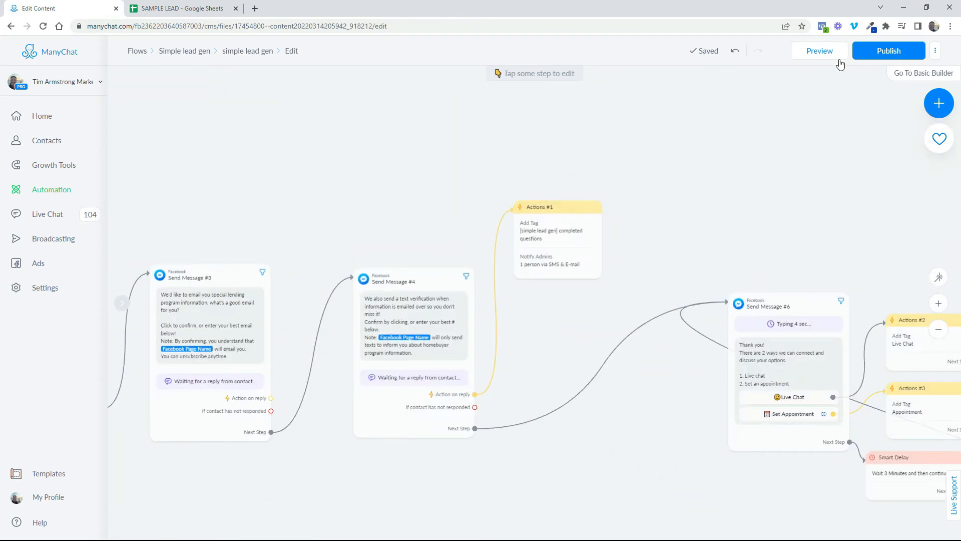
pyautogui.moveTo(696, 167); pyautogui.dragTo(658, 127)
pyautogui.click(501, 208)
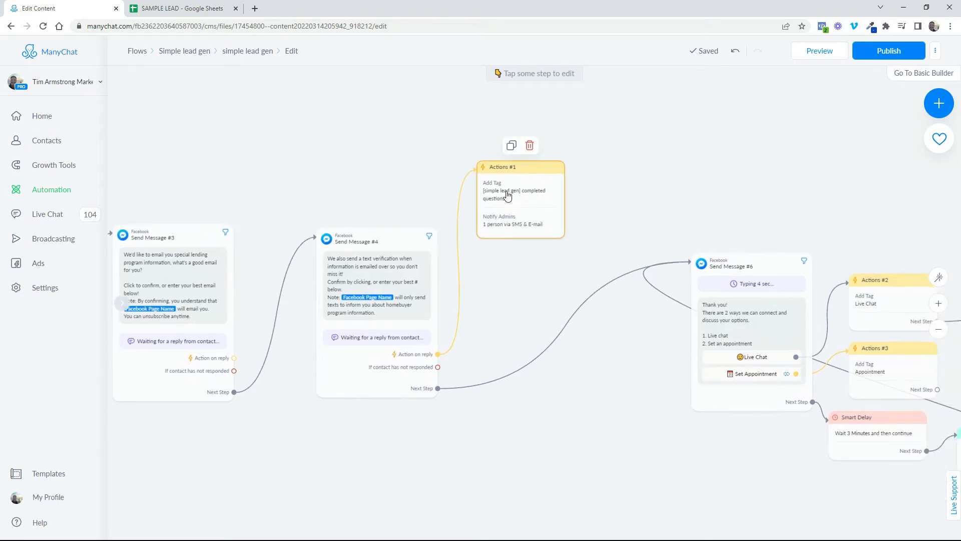
pyautogui.click(531, 184)
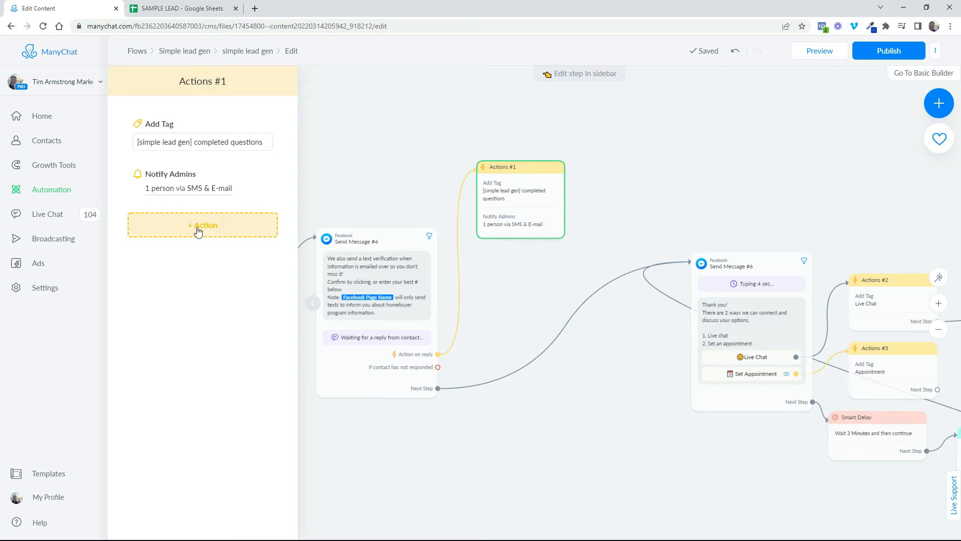
# Add a Google Sheets action of the Insert Row type to the Actions #1 step.
pyautogui.click(198, 229)
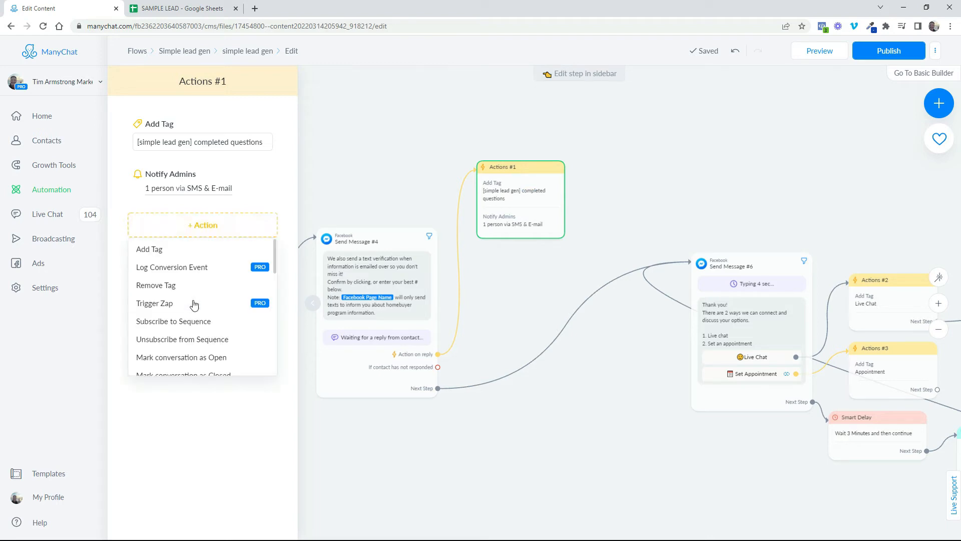
pyautogui.scroll(-3, 193, 297)
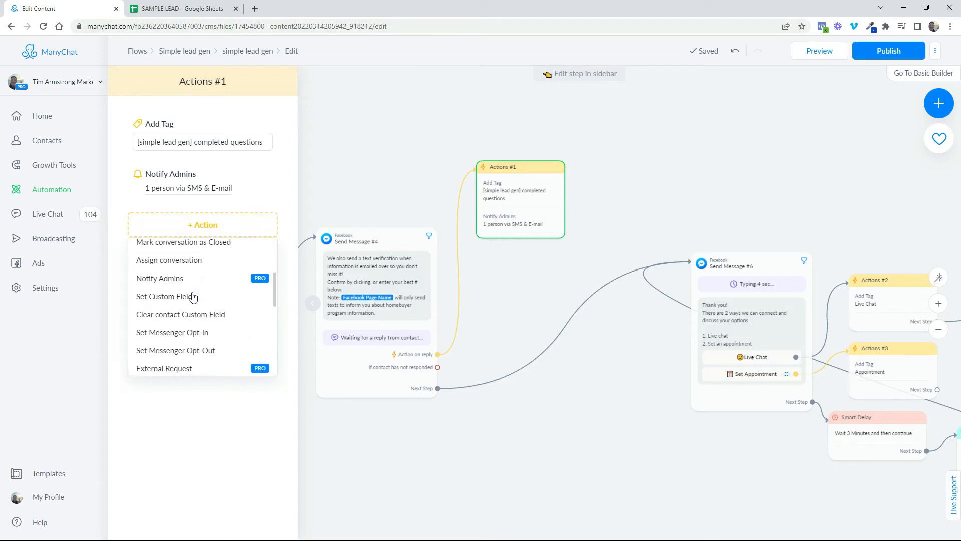
pyautogui.scroll(3, 193, 297)
pyautogui.scroll(-1, 193, 297)
pyautogui.scroll(-3, 193, 297)
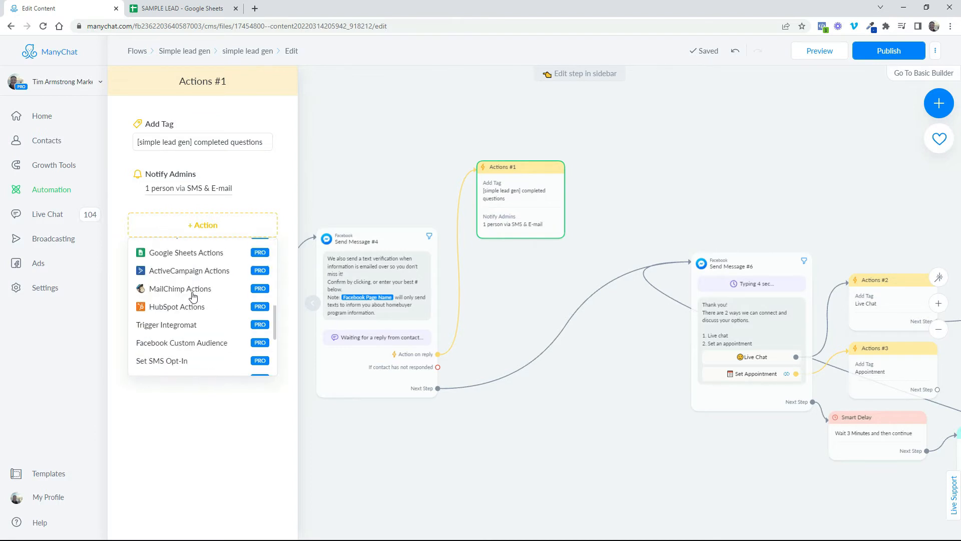
pyautogui.click(177, 257)
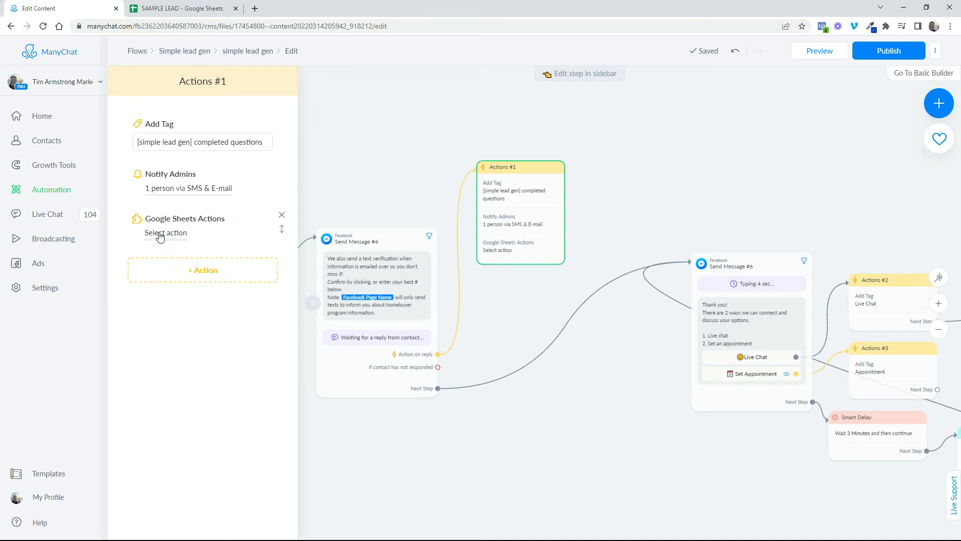
pyautogui.click(160, 235)
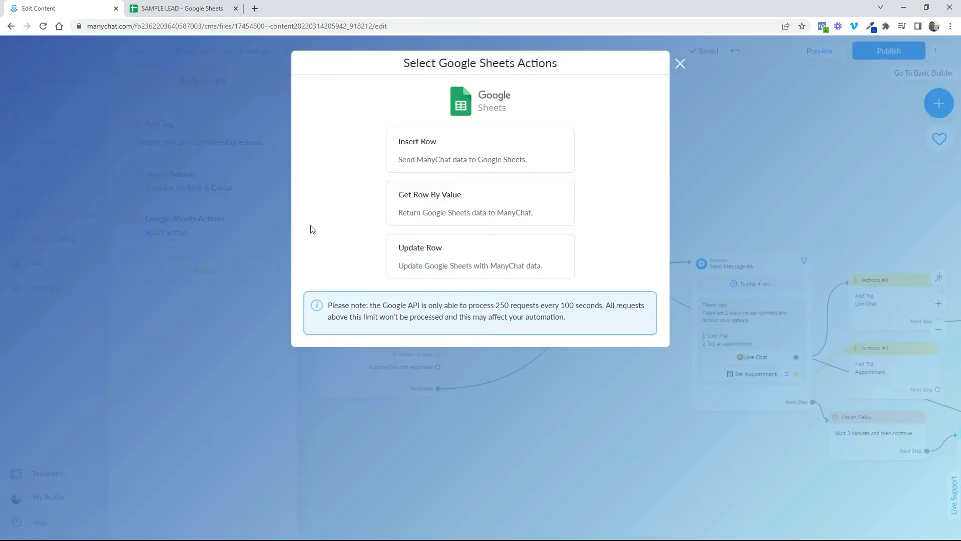
pyautogui.click(459, 164)
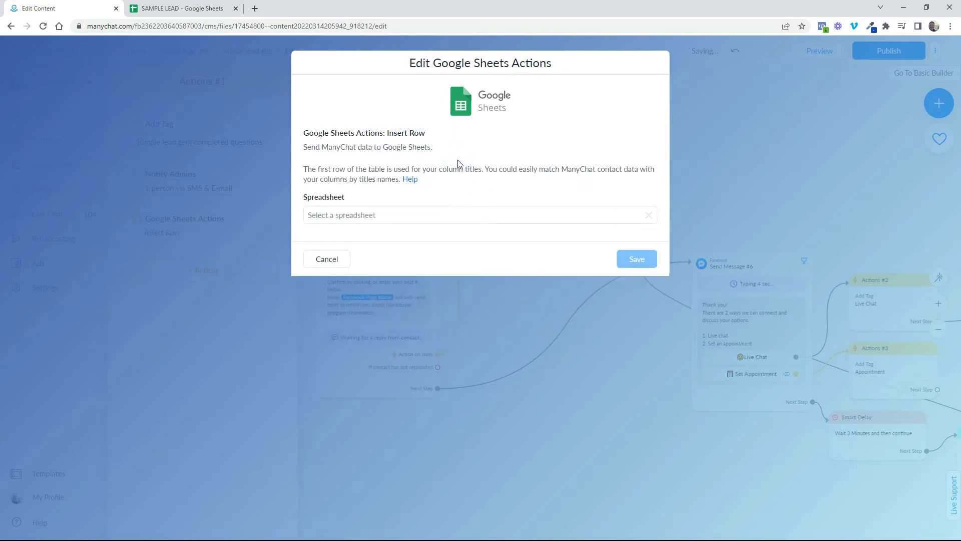
# Set the Insert Row action's target to the SAMPLE LEAD spreadsheet and the Sheet1 worksheet.
pyautogui.click(361, 215)
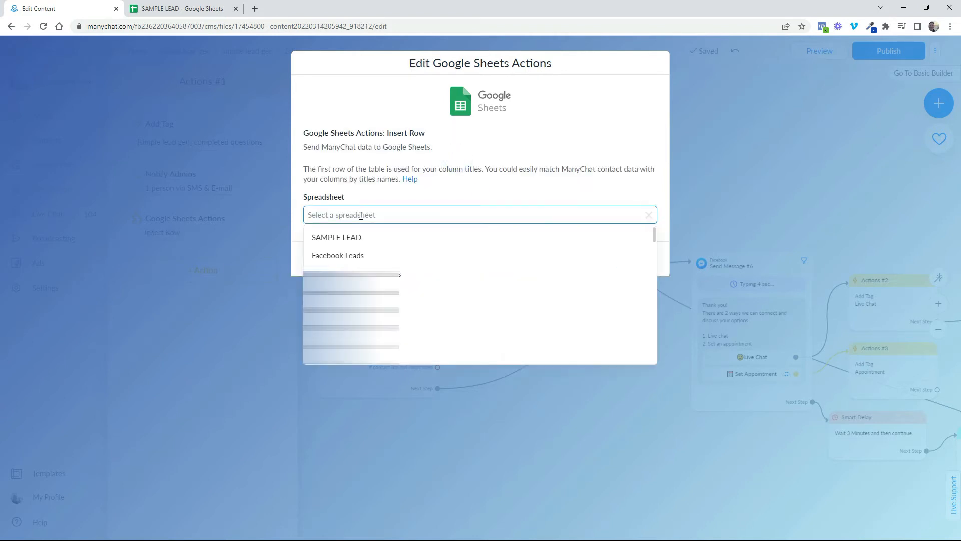
pyautogui.click(331, 238)
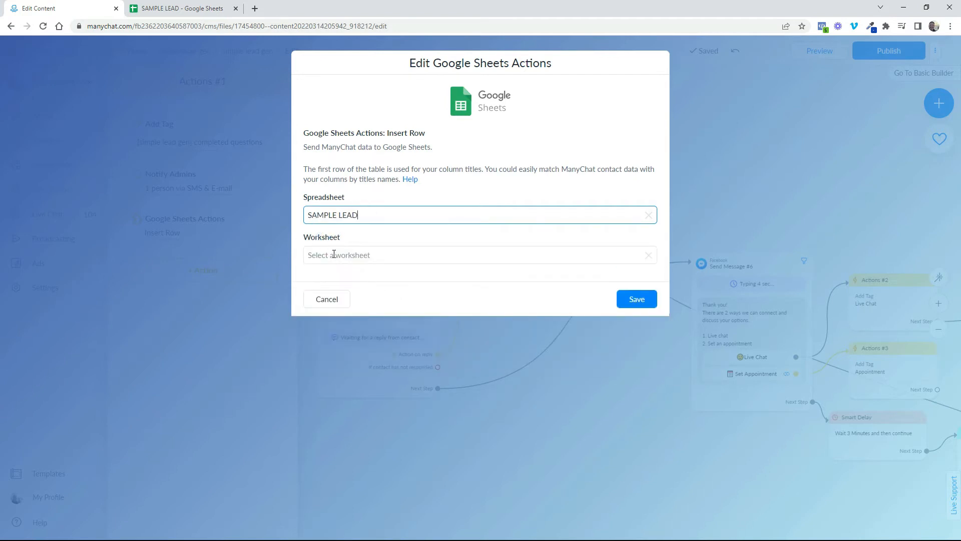
pyautogui.click(333, 254)
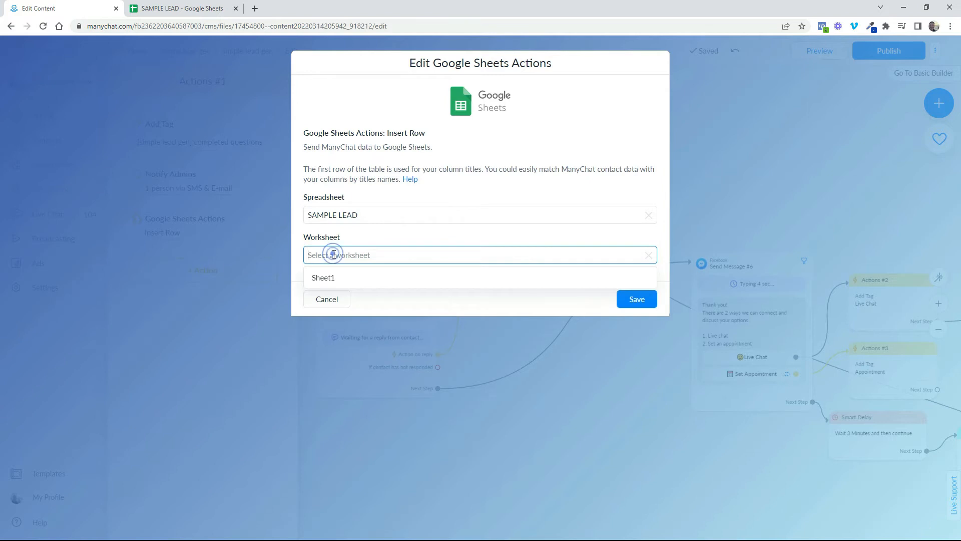
pyautogui.click(328, 280)
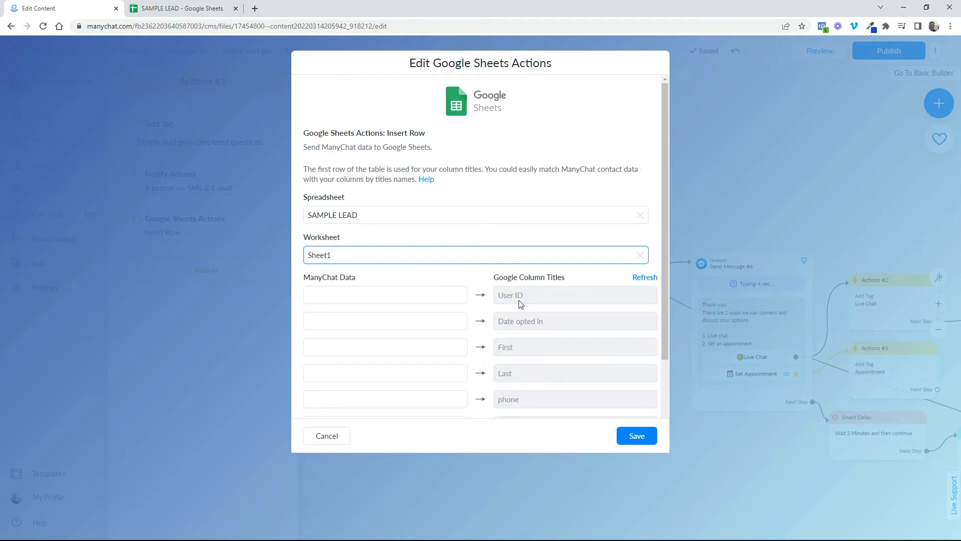
# Map the User Id system field to the User ID column of the Google Sheet.
pyautogui.scroll(-2, 521, 303)
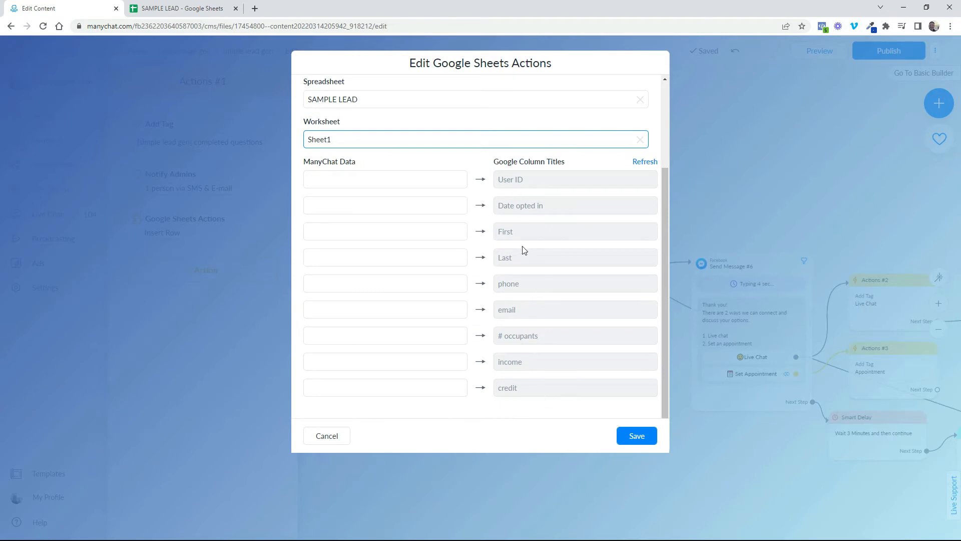
pyautogui.click(352, 180)
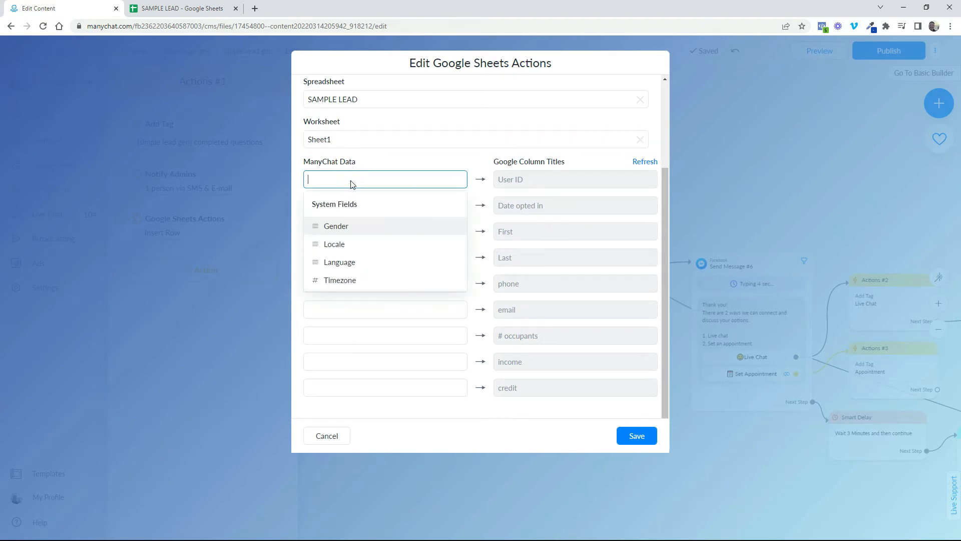
pyautogui.write('user')
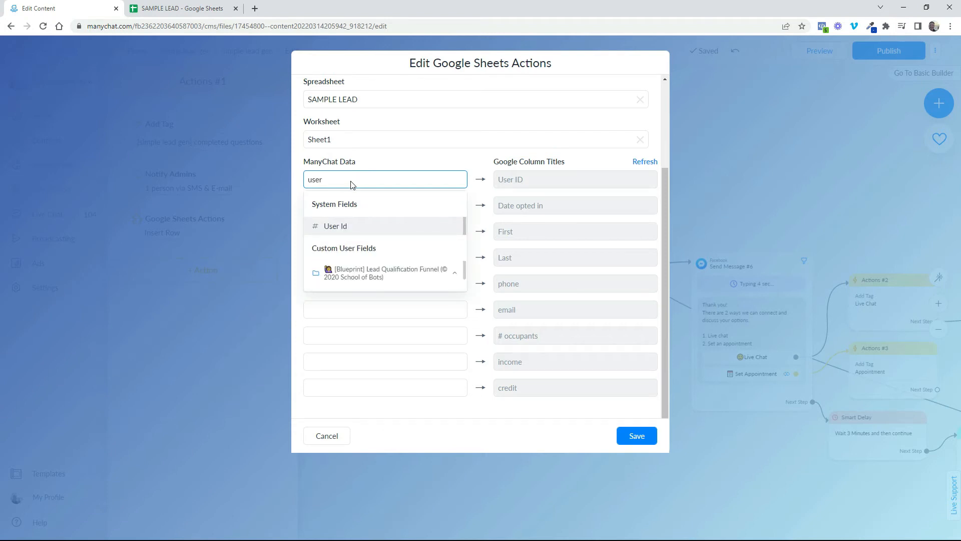
pyautogui.click(332, 228)
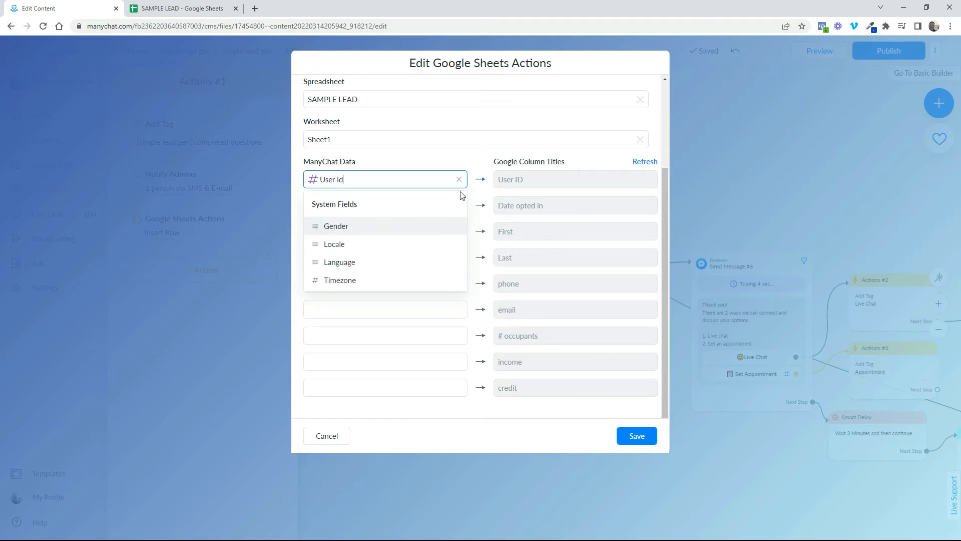
pyautogui.click(478, 195)
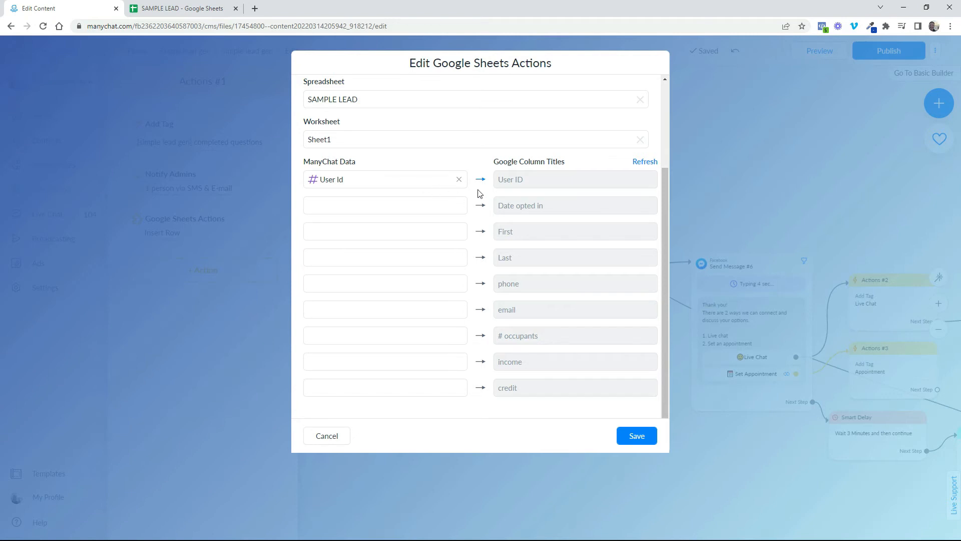
pyautogui.click(474, 190)
# Map the Subscribed system field to the Date opted in column.
pyautogui.click(392, 206)
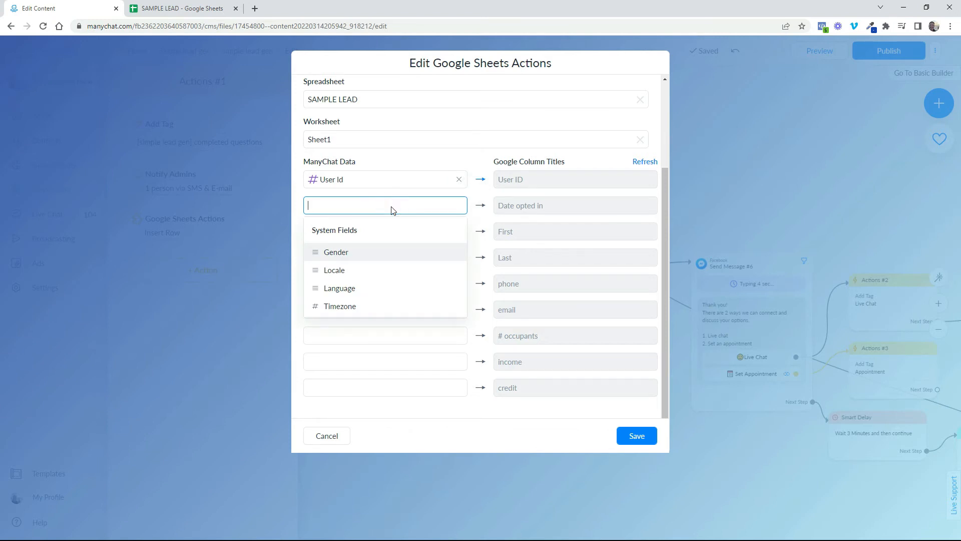
pyautogui.write('su')
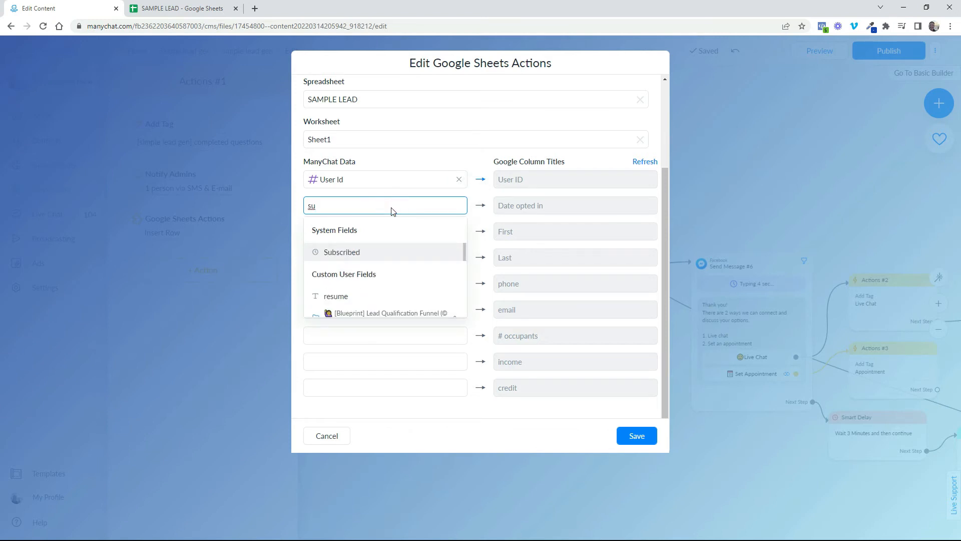
pyautogui.click(340, 253)
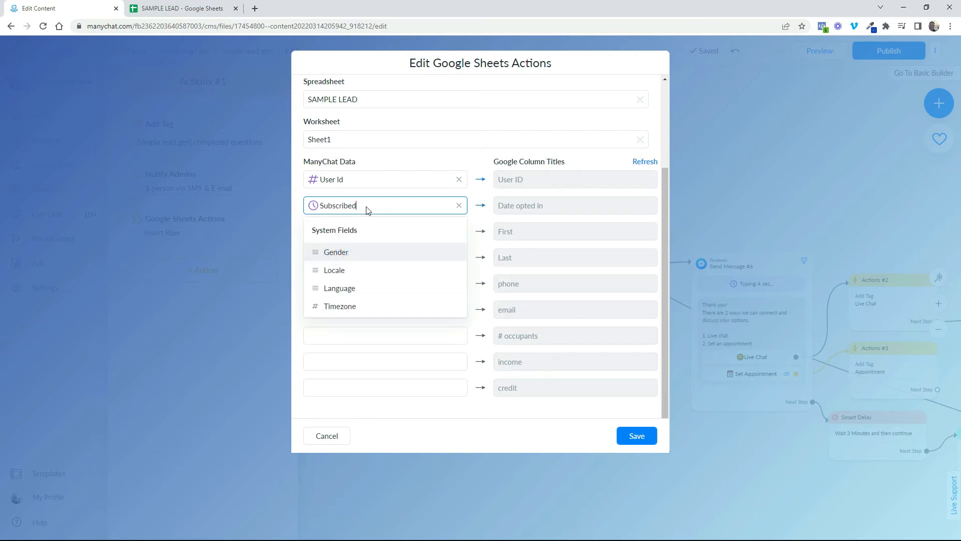
pyautogui.click(481, 215)
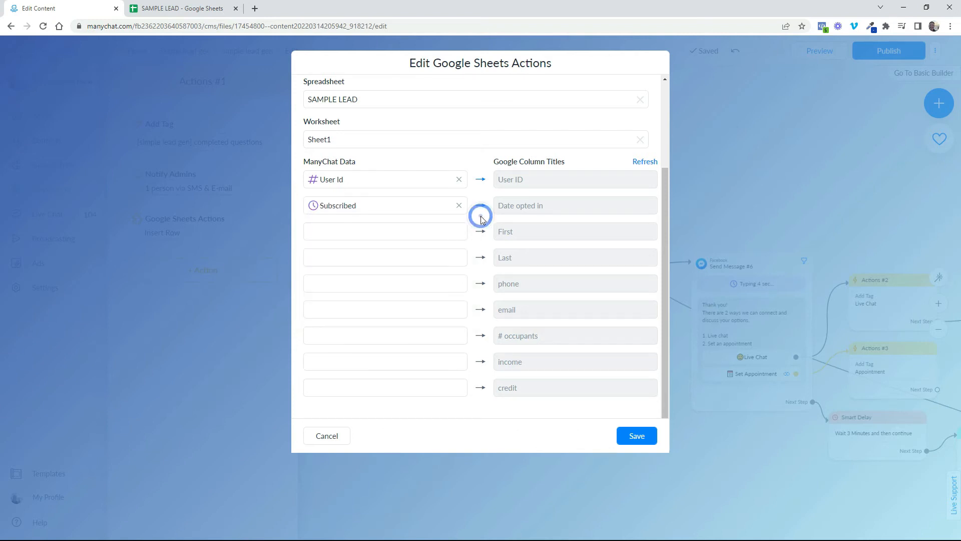
# Map the First Name system field to the First column and Last Name to the Last column.
pyautogui.click(429, 230)
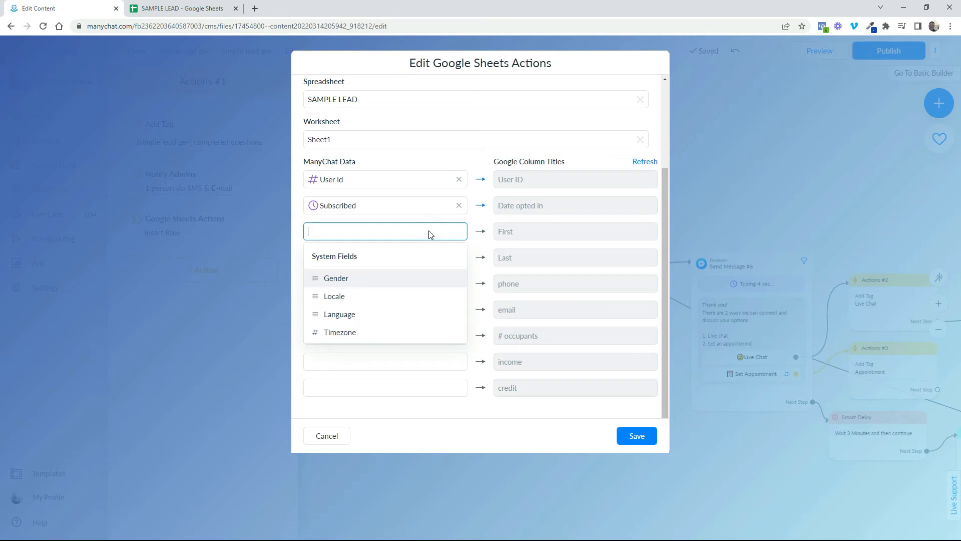
pyautogui.write('f')
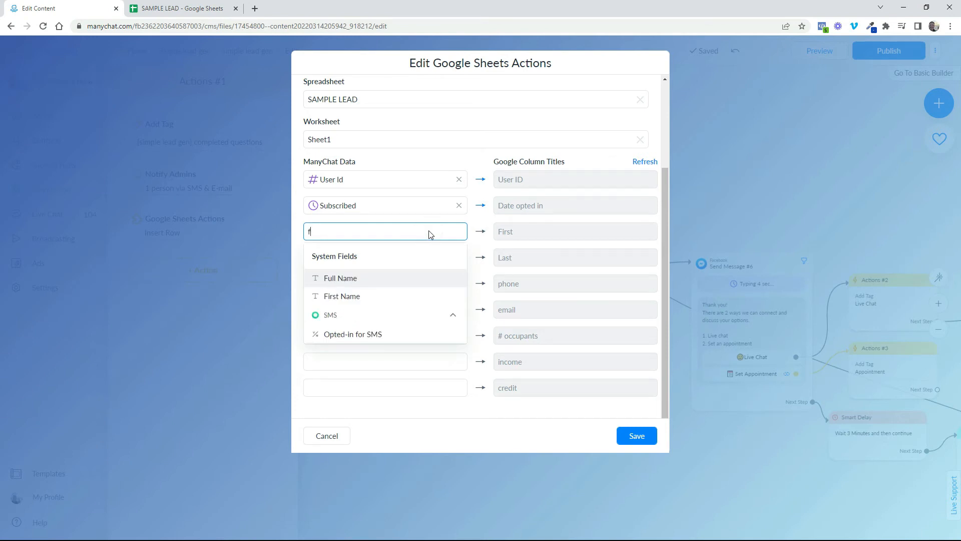
pyautogui.click(342, 296)
pyautogui.click(476, 244)
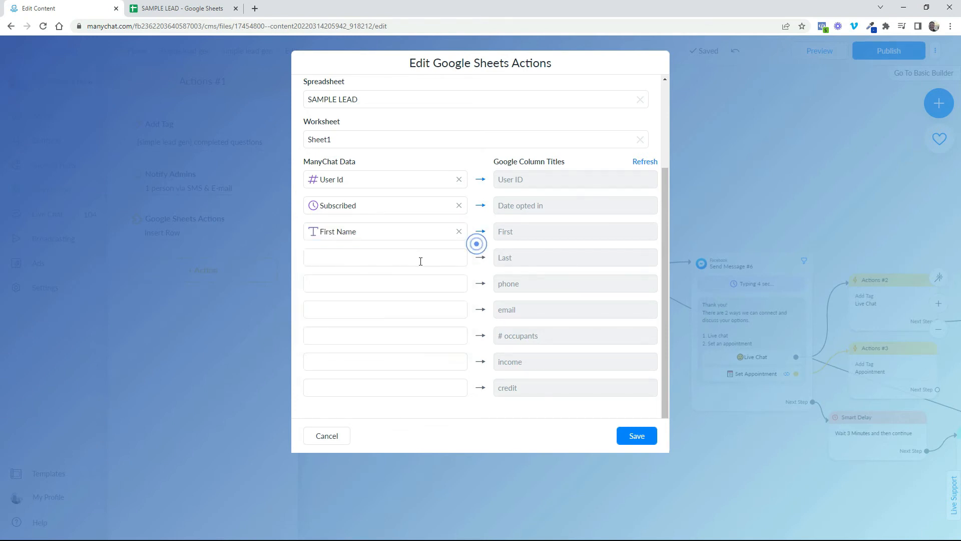
pyautogui.click(414, 258)
pyautogui.write('las')
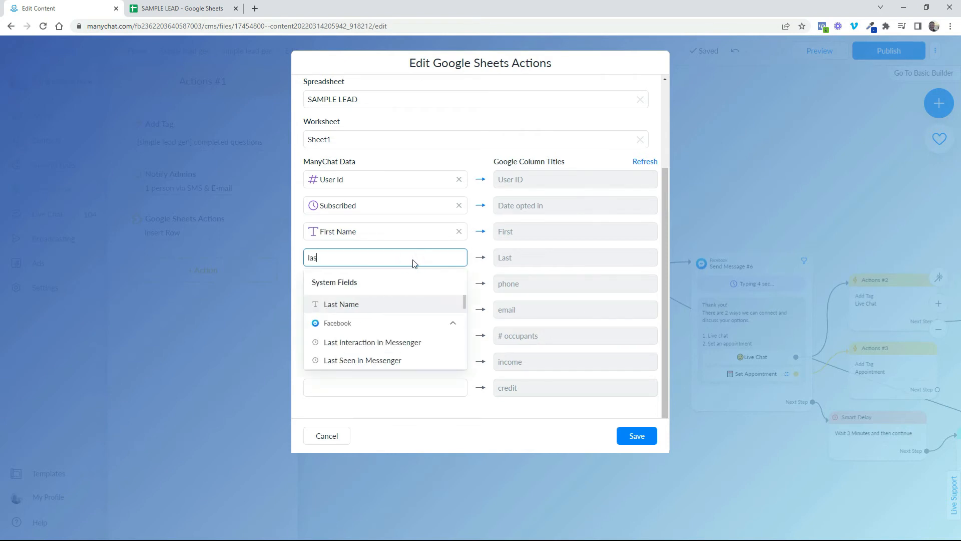
pyautogui.click(331, 304)
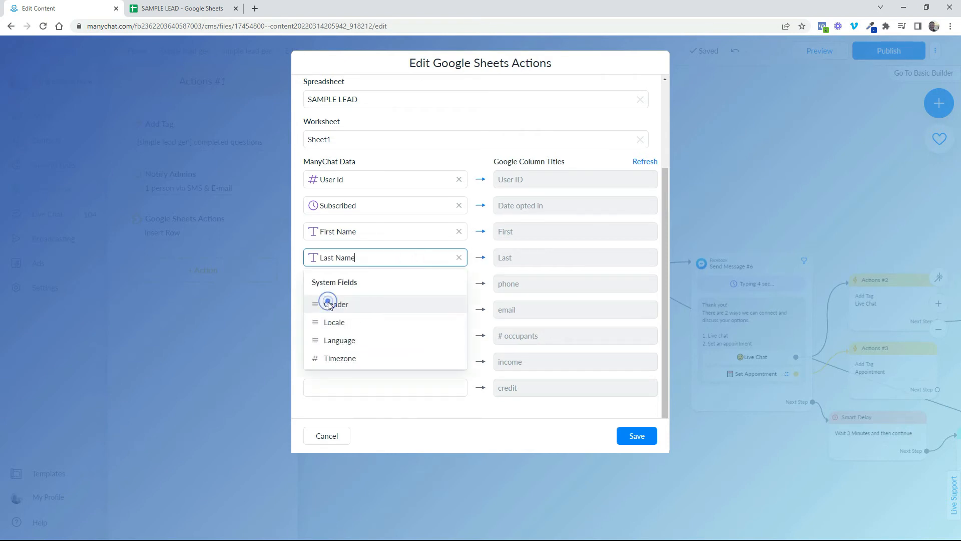
pyautogui.click(479, 249)
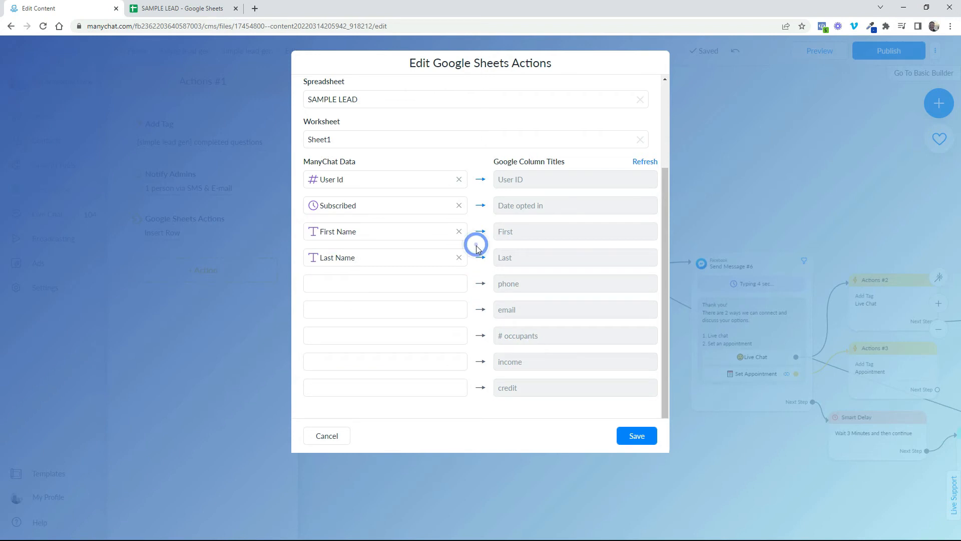
# Map the Phone system field to the phone column and the Email custom user field to the email column.
pyautogui.click(398, 286)
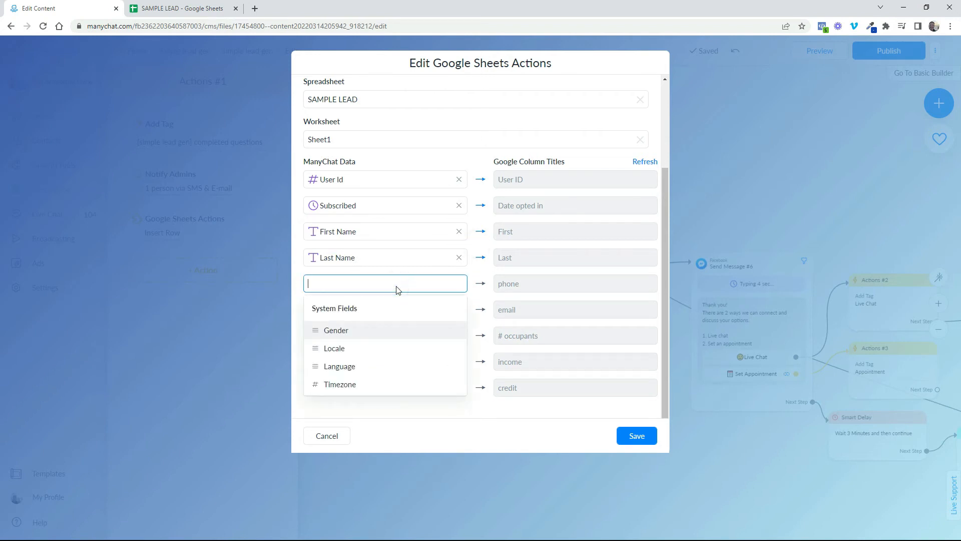
pyautogui.write('phone')
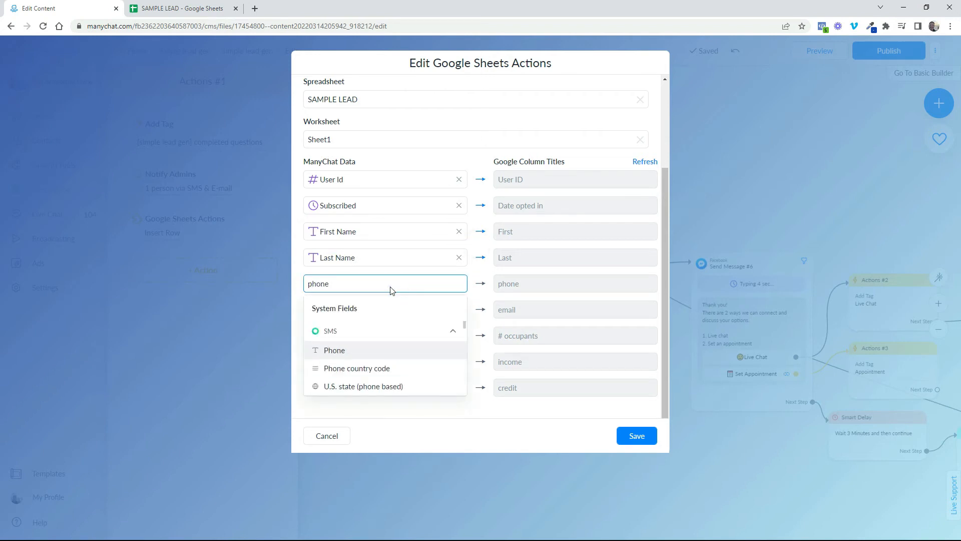
pyautogui.click(336, 352)
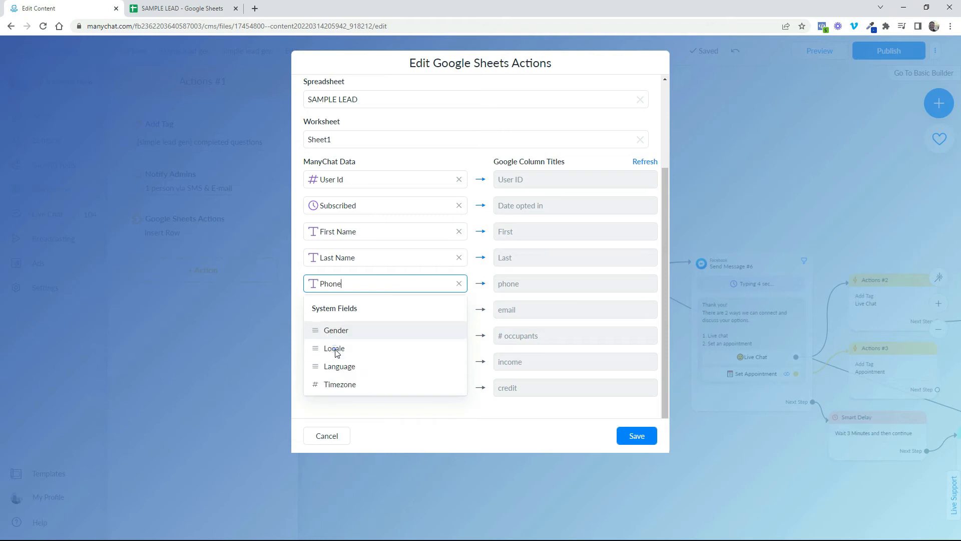
pyautogui.click(478, 299)
pyautogui.click(421, 314)
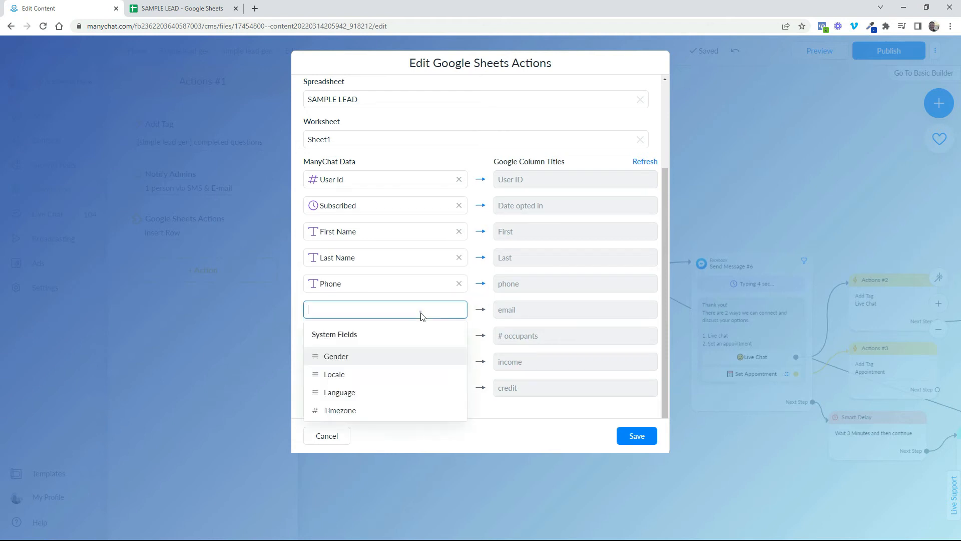
pyautogui.write('email')
pyautogui.click(409, 356)
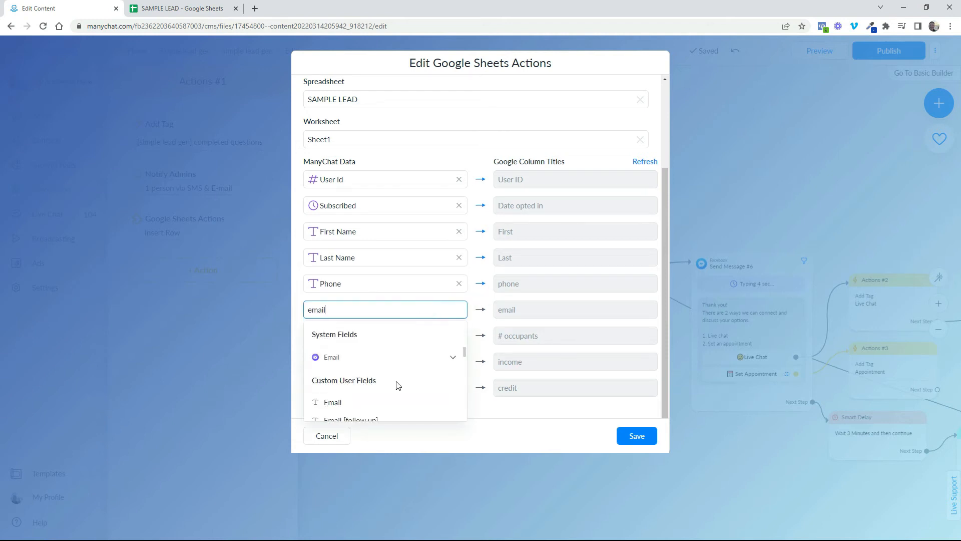
pyautogui.click(330, 404)
pyautogui.click(475, 319)
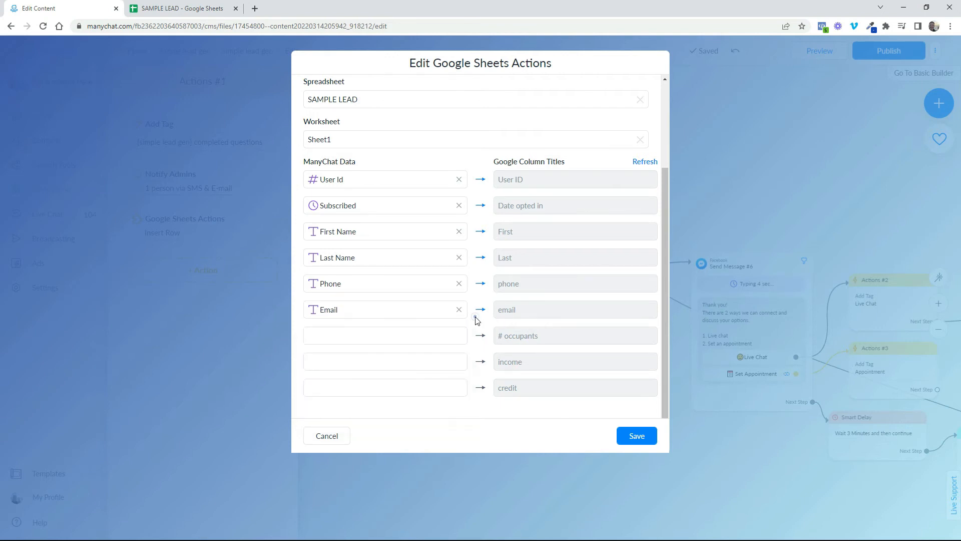
# Map the # occupants custom user field to the # occupants column and the Income field to the income column.
pyautogui.click(395, 337)
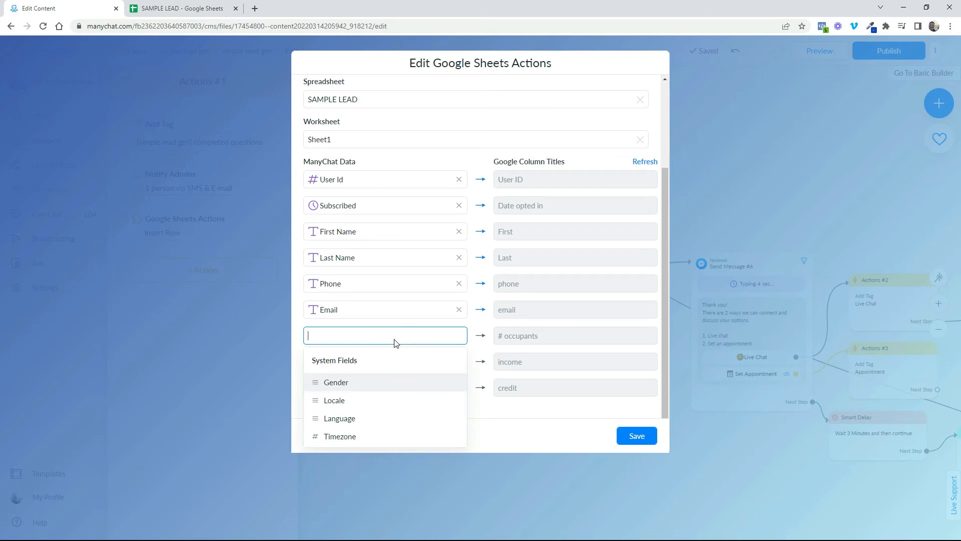
pyautogui.write('#')
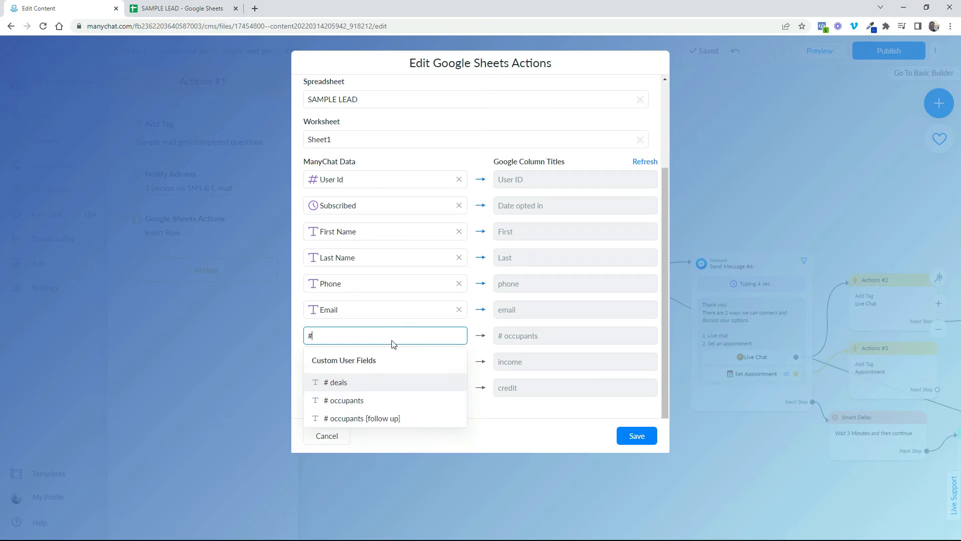
pyautogui.click(335, 400)
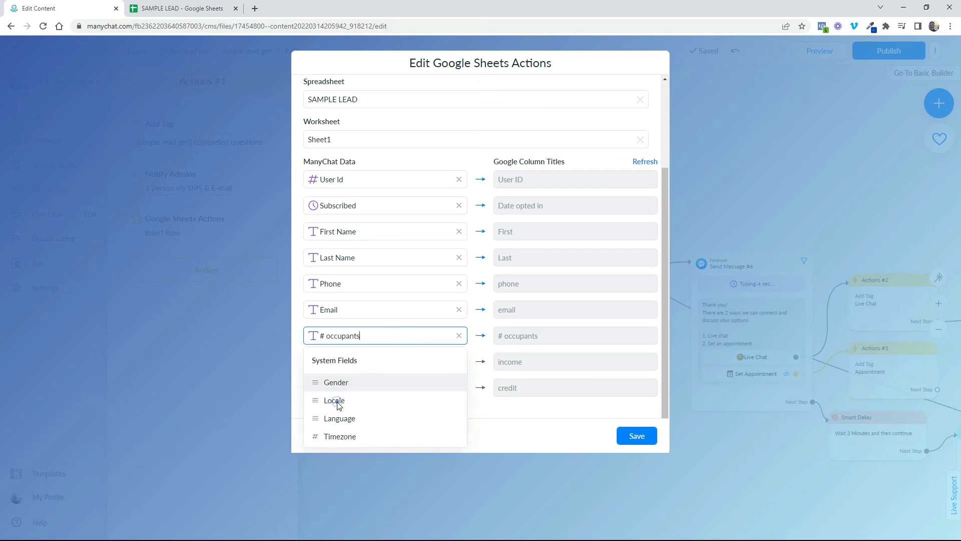
pyautogui.click(474, 346)
pyautogui.click(413, 361)
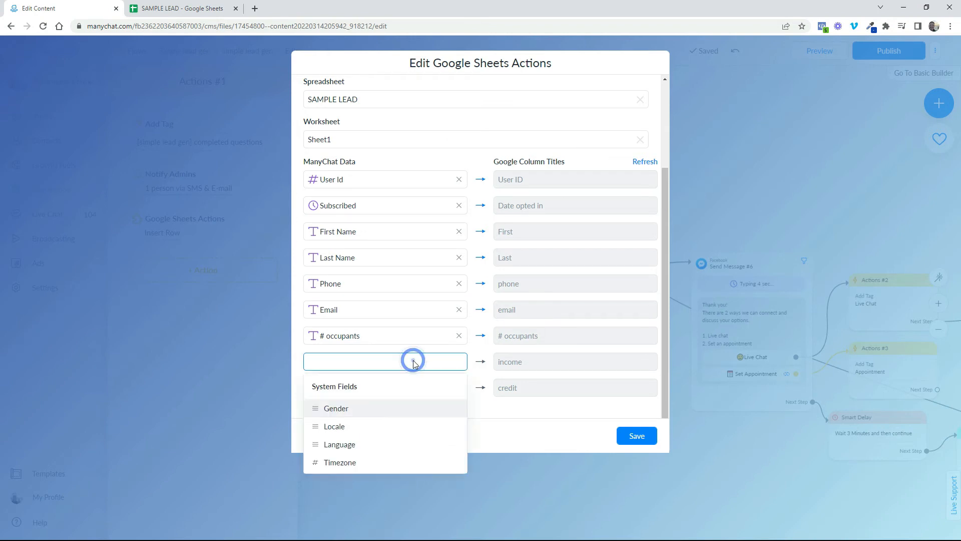
pyautogui.write('income')
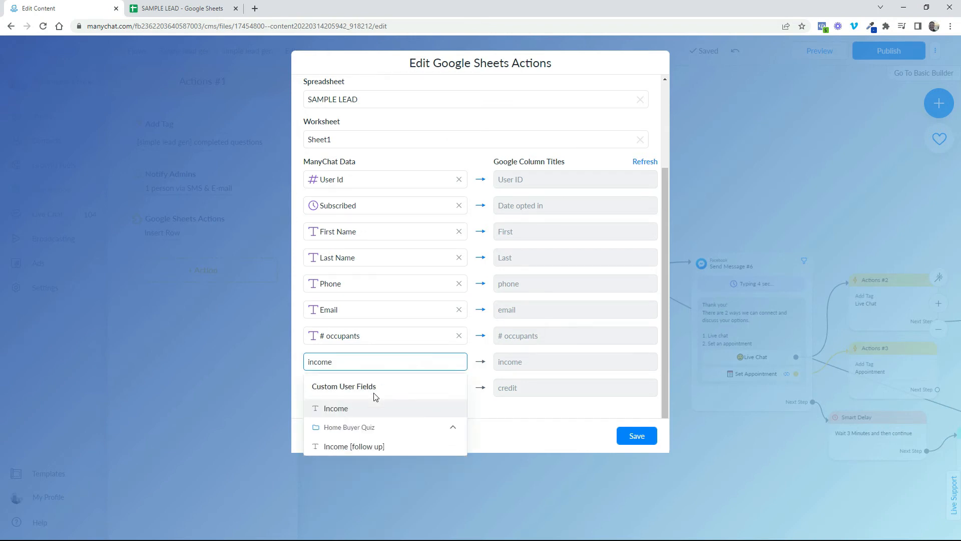
pyautogui.click(334, 408)
pyautogui.click(477, 370)
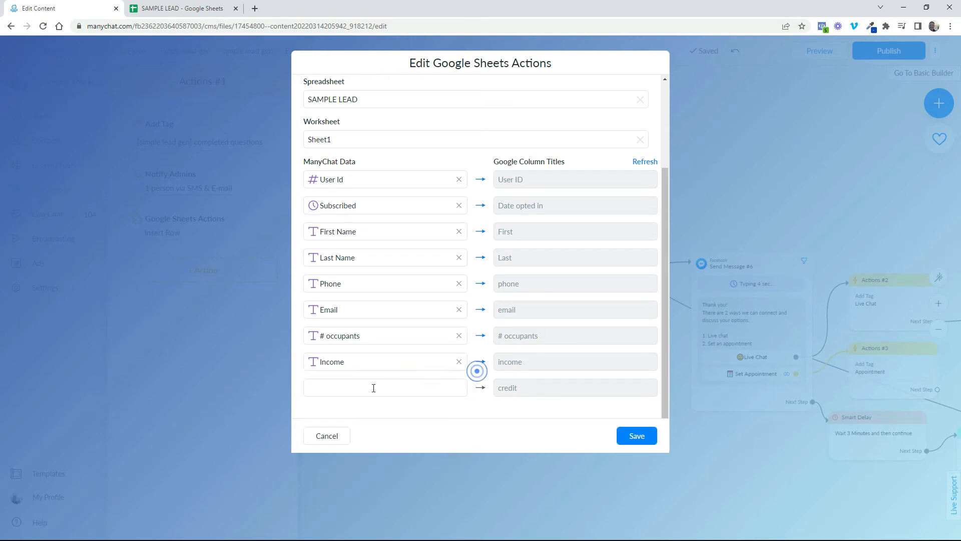
# Map the Credit custom user field to the credit column and save the Insert Row action.
pyautogui.click(374, 388)
pyautogui.write('creid')
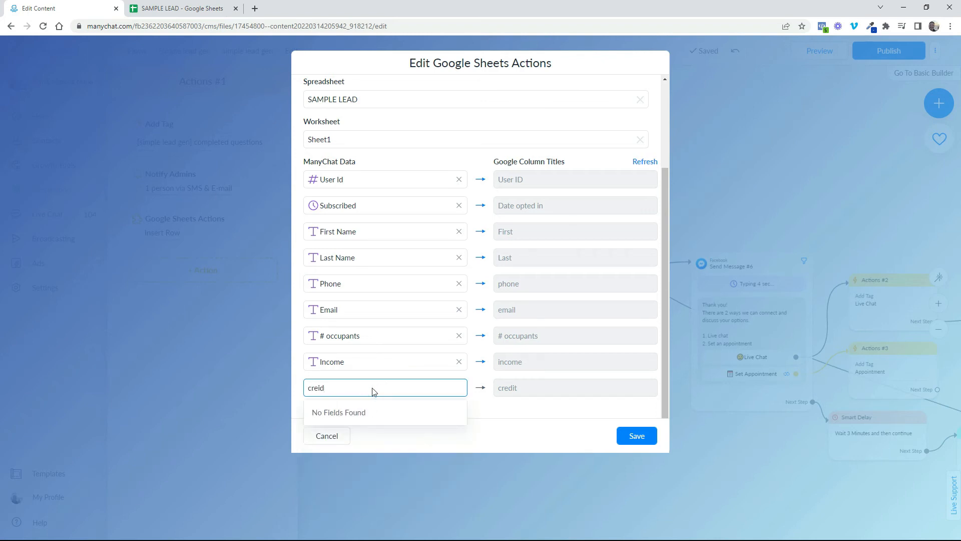
pyautogui.press('BackSpace')
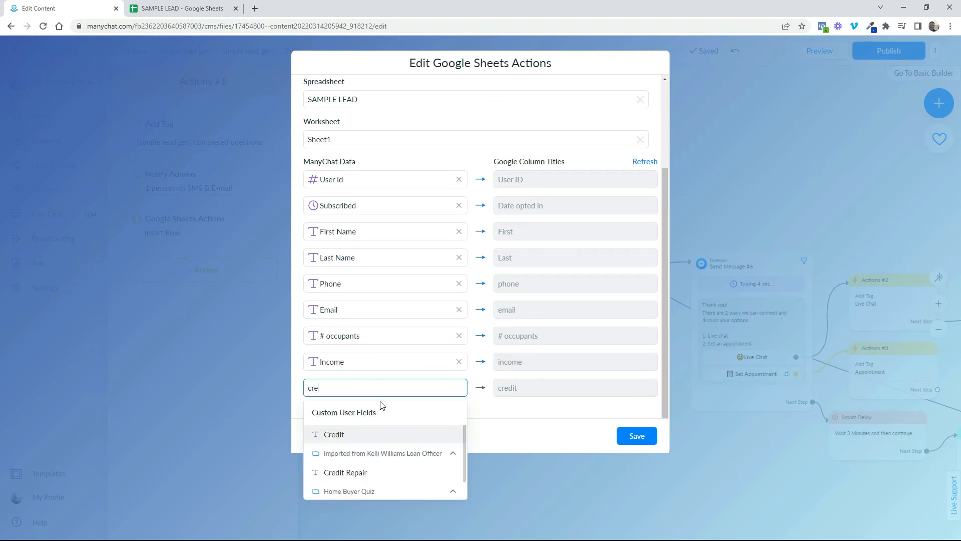
pyautogui.click(334, 435)
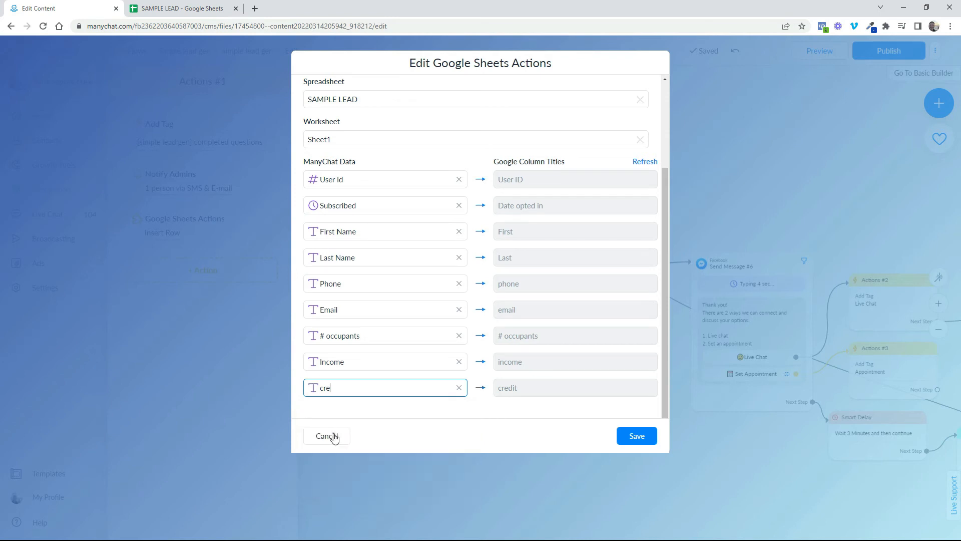
pyautogui.click(498, 412)
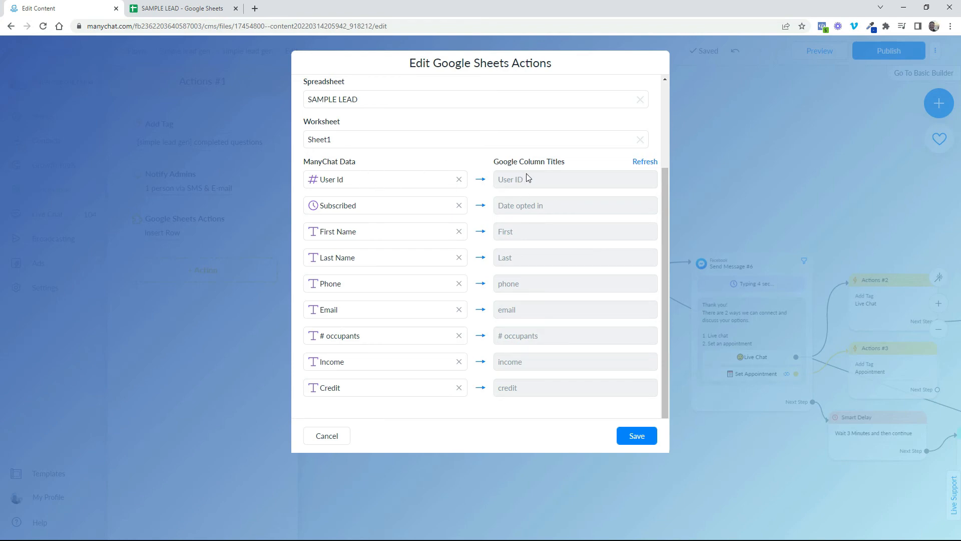
pyautogui.click(632, 437)
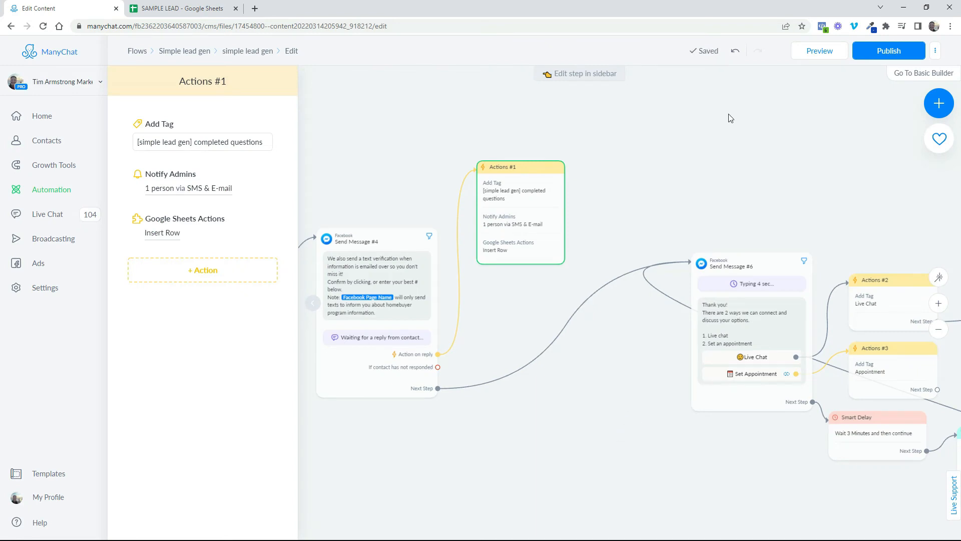
# Preview the flow by sending it to Messenger, continuing with the signed-in Facebook account.
pyautogui.click(825, 54)
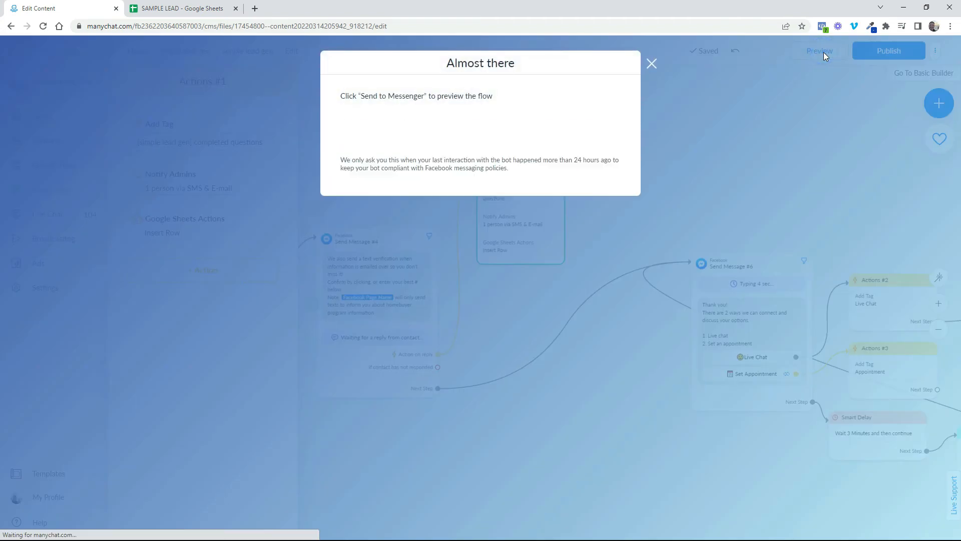
pyautogui.click(400, 124)
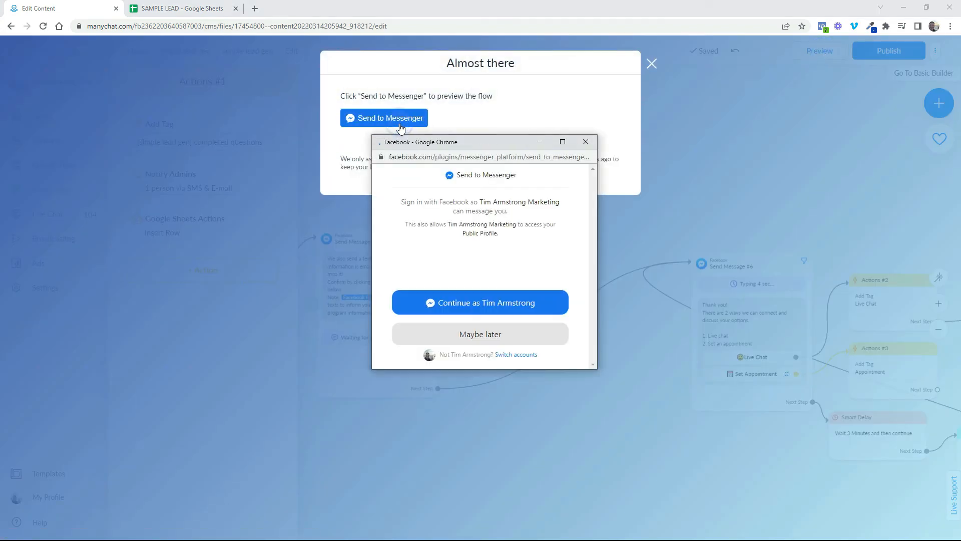
pyautogui.click(477, 302)
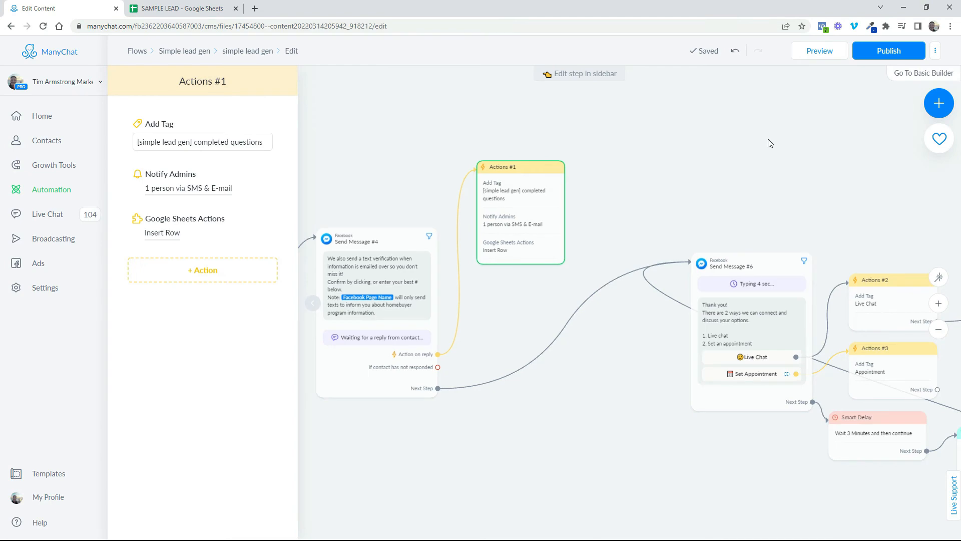
# Answer the Messenger lead questions with 5 household members, $80k-$90k income and Above 600 credit, and confirm the suggested email and phone number.
pyautogui.click(885, 146)
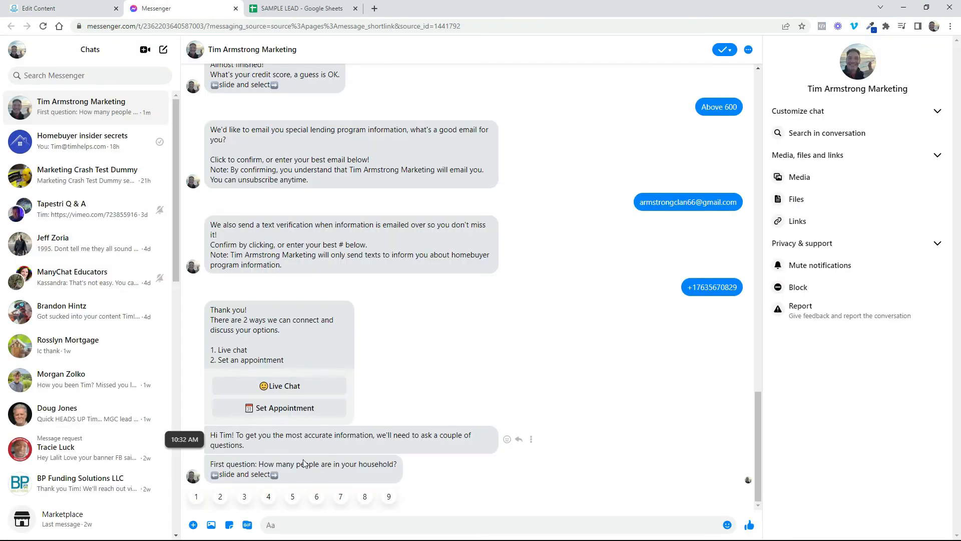
pyautogui.click(292, 497)
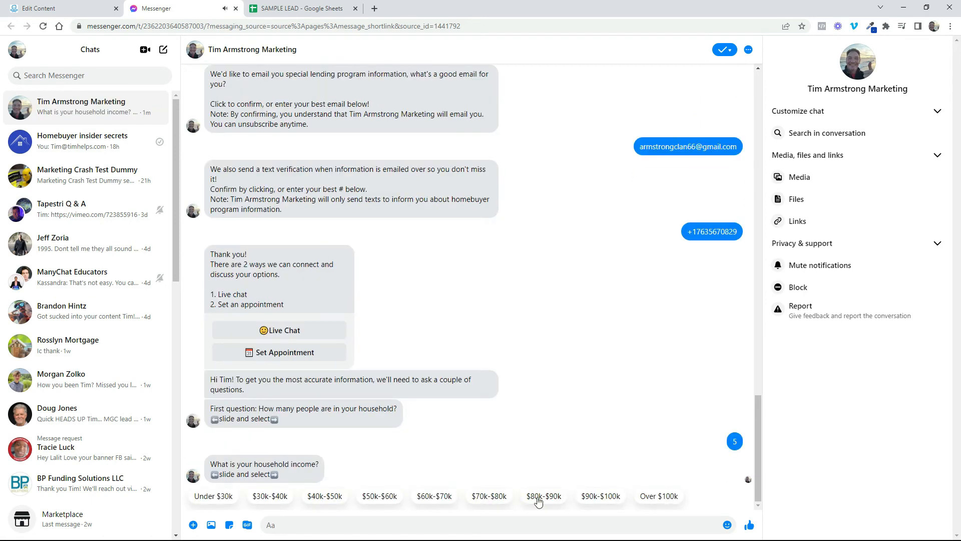
pyautogui.click(539, 500)
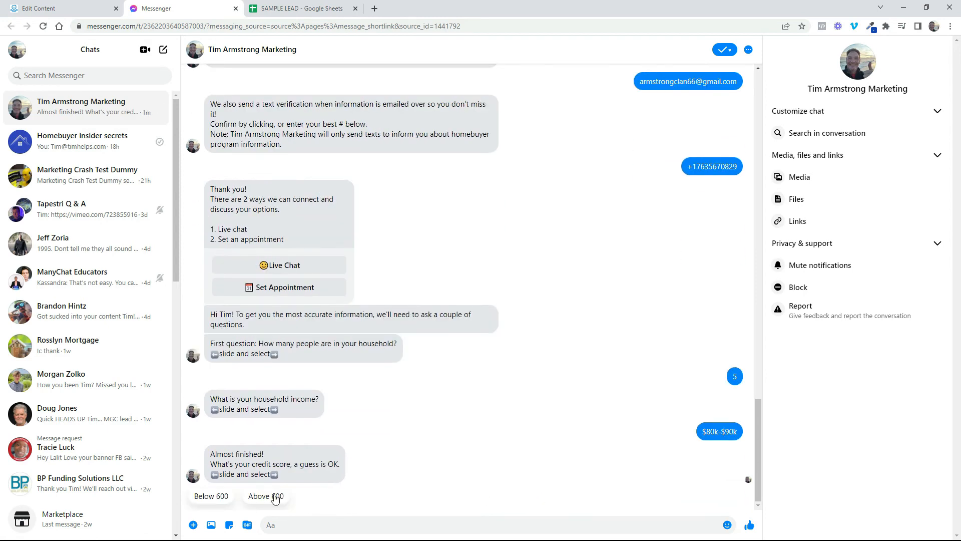
pyautogui.click(275, 499)
pyautogui.click(234, 502)
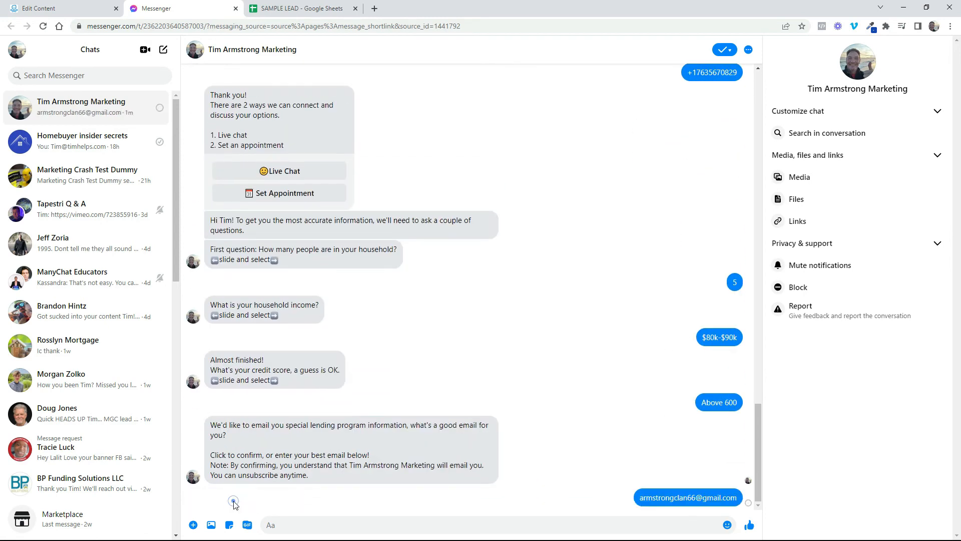
pyautogui.click(233, 496)
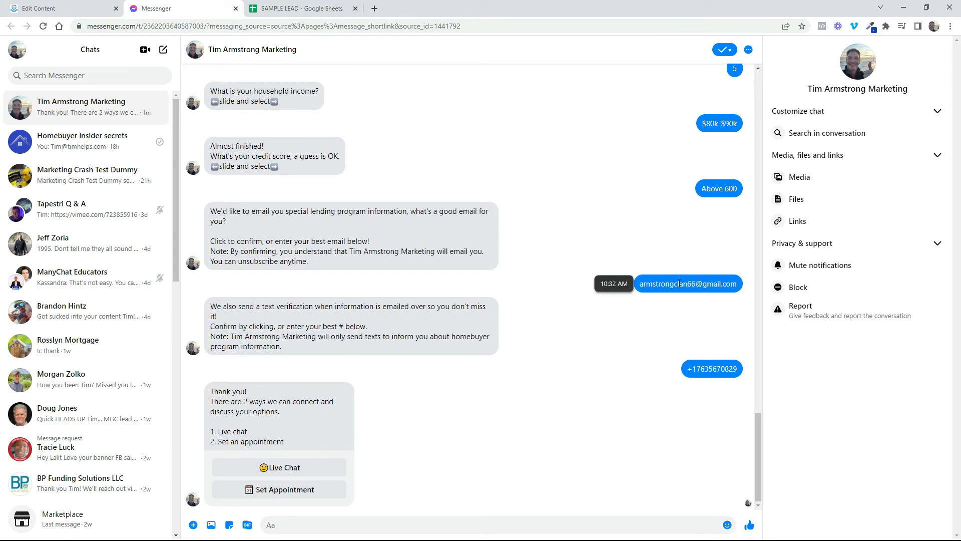
# Review the submitted chat answers and compare them with the lead row in the SAMPLE LEAD Google Sheet, including phone and email.
pyautogui.scroll(3, 701, 369)
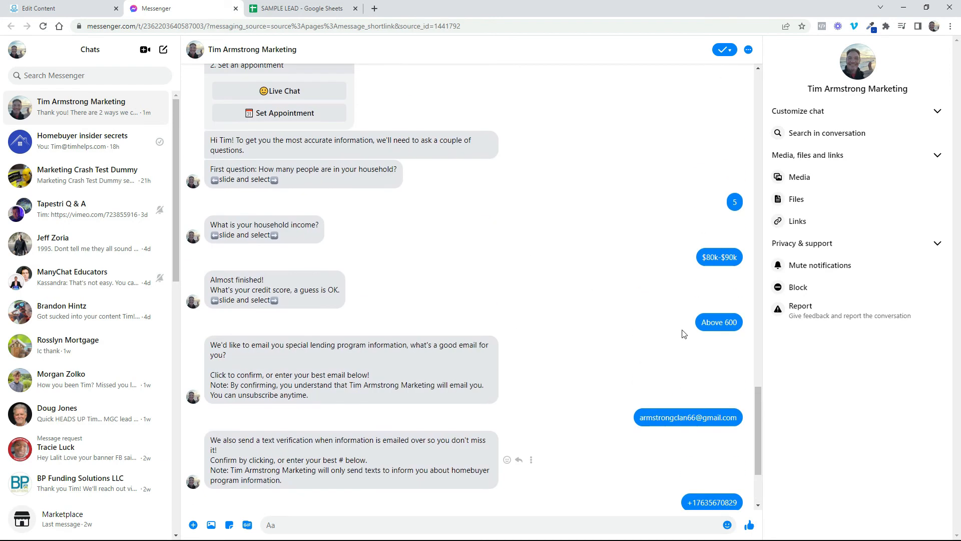
pyautogui.scroll(-3, 554, 400)
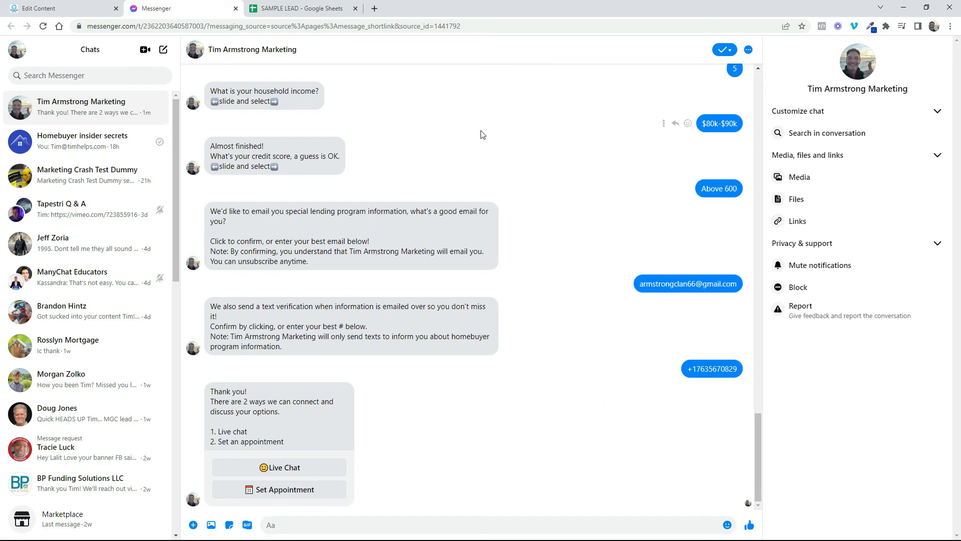
pyautogui.click(285, 11)
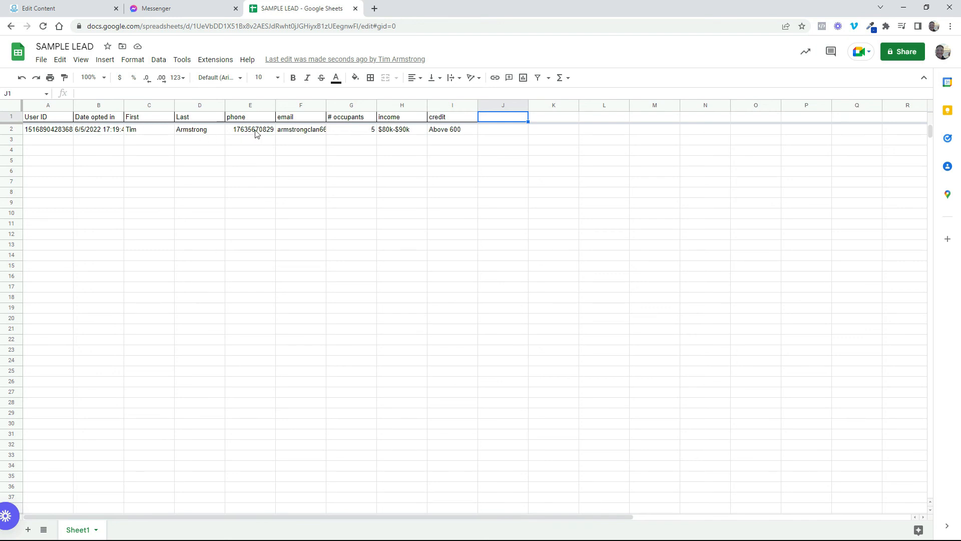
pyautogui.moveTo(297, 133)
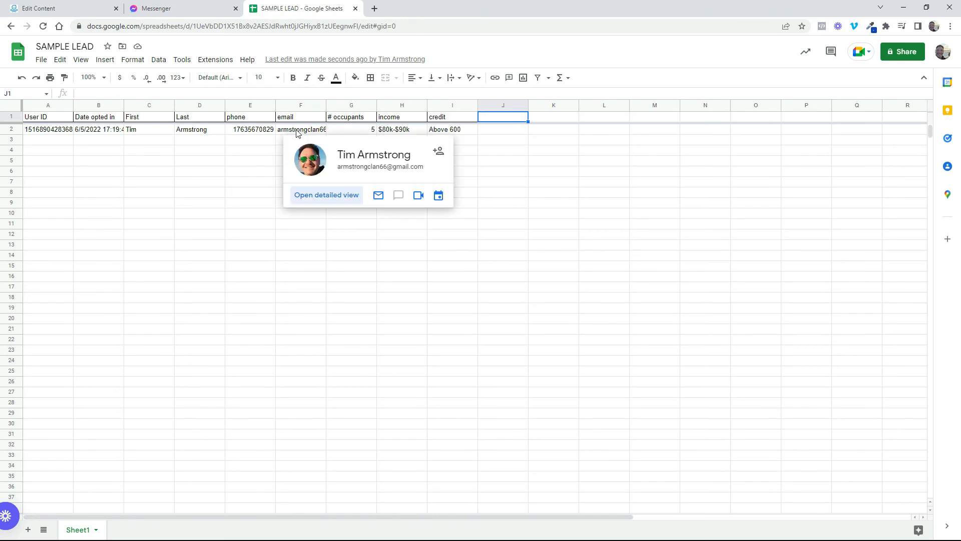